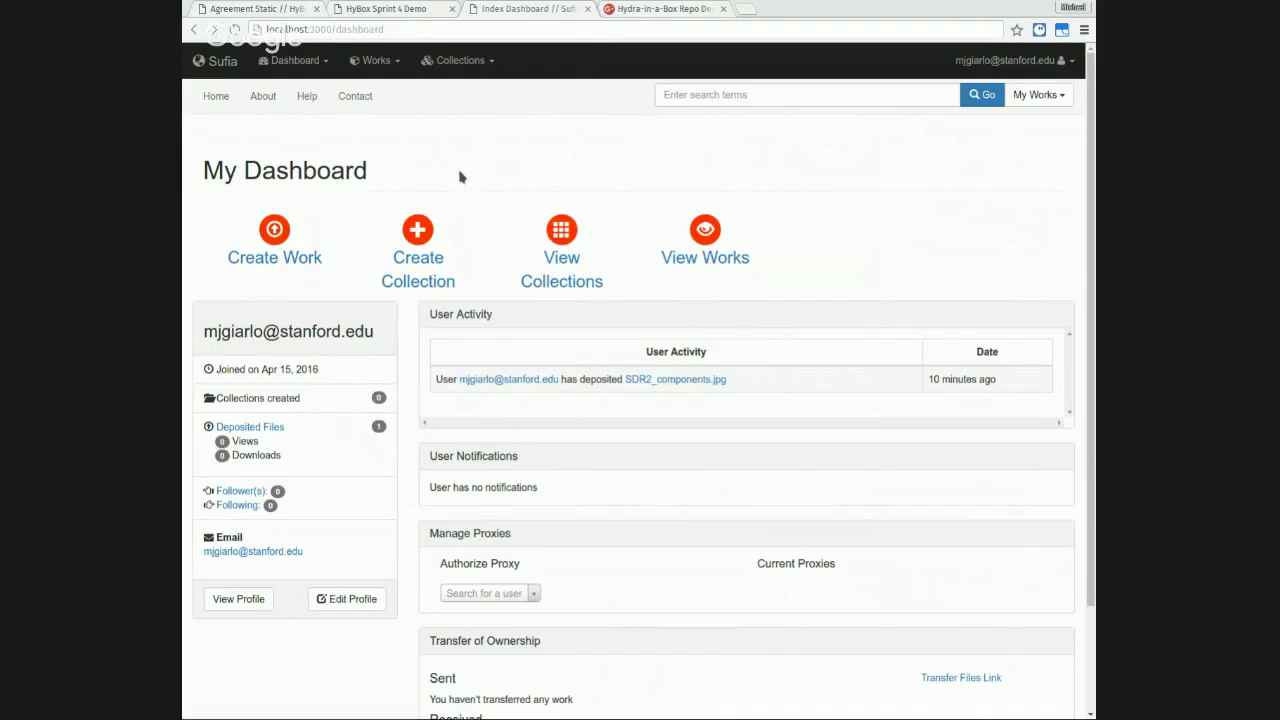
# Step: Create a new work titled "JoDI Article" and attach building_a_community.pdf, data_quality_hubs.pdf, institutional_identifiers.pdf and responding_to_the_call.pdf
pyautogui.click(276, 259)
pyautogui.click(360, 296)
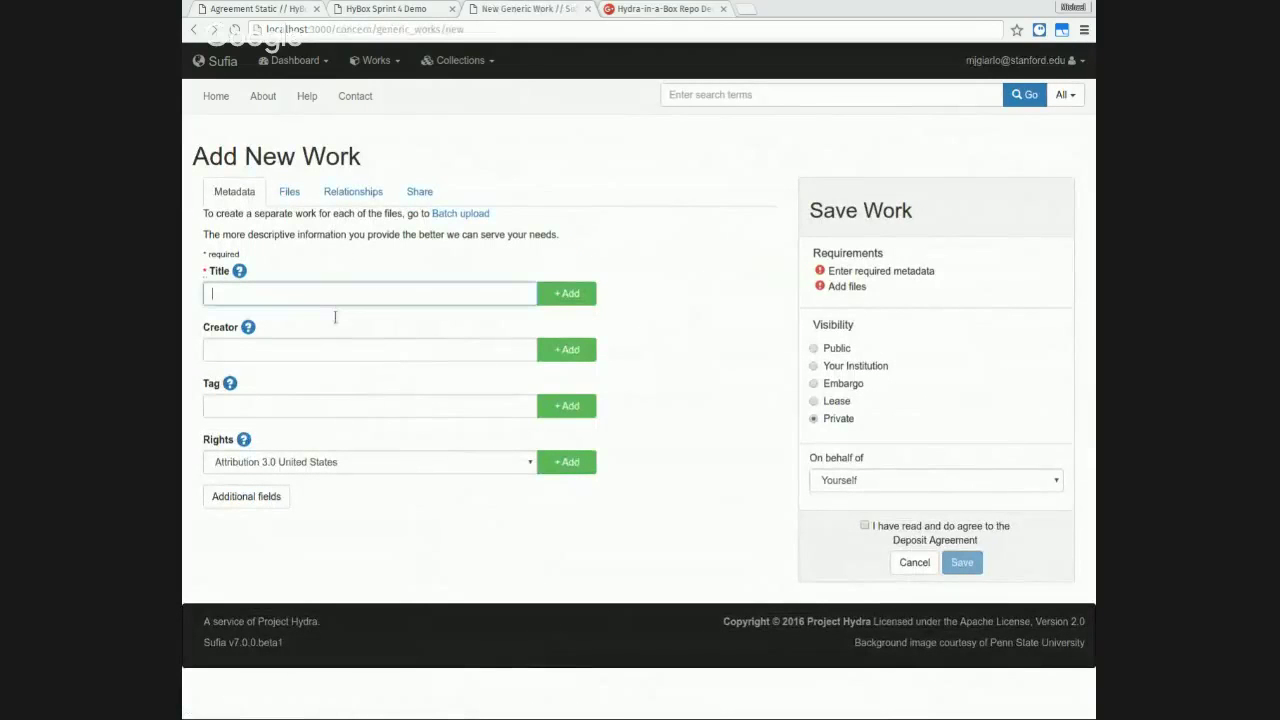
pyautogui.click(363, 328)
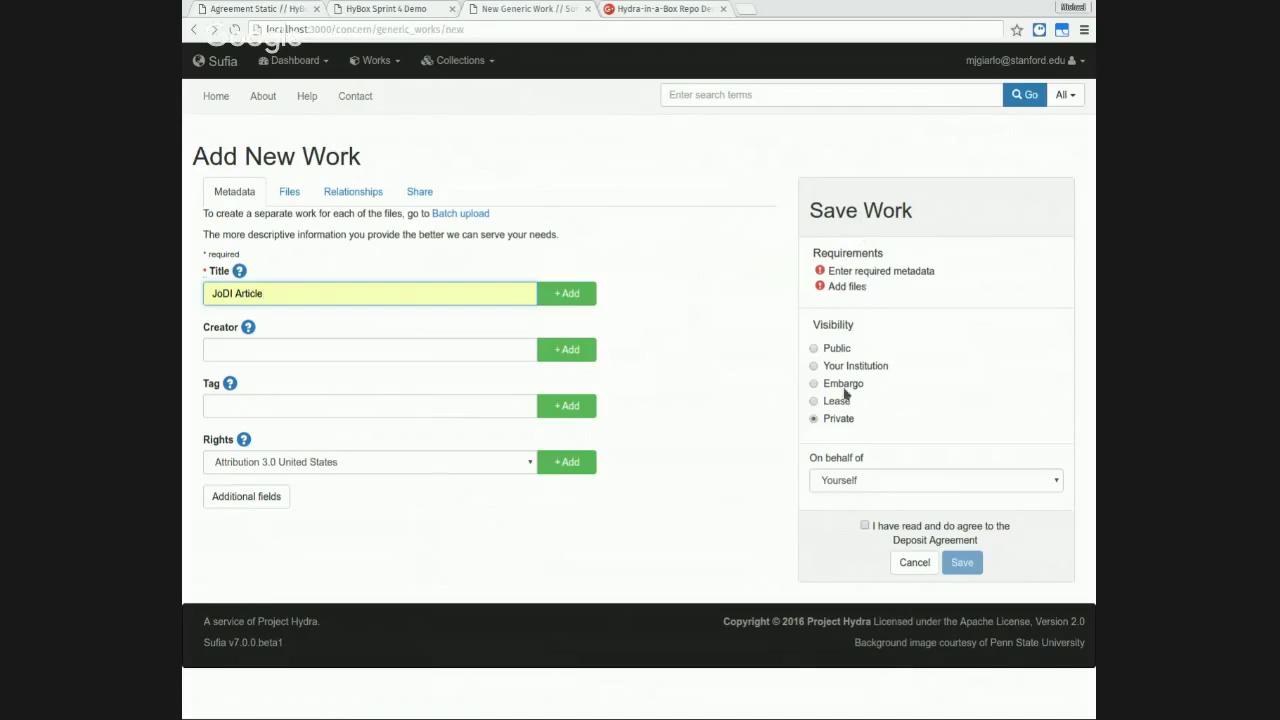
pyautogui.click(878, 514)
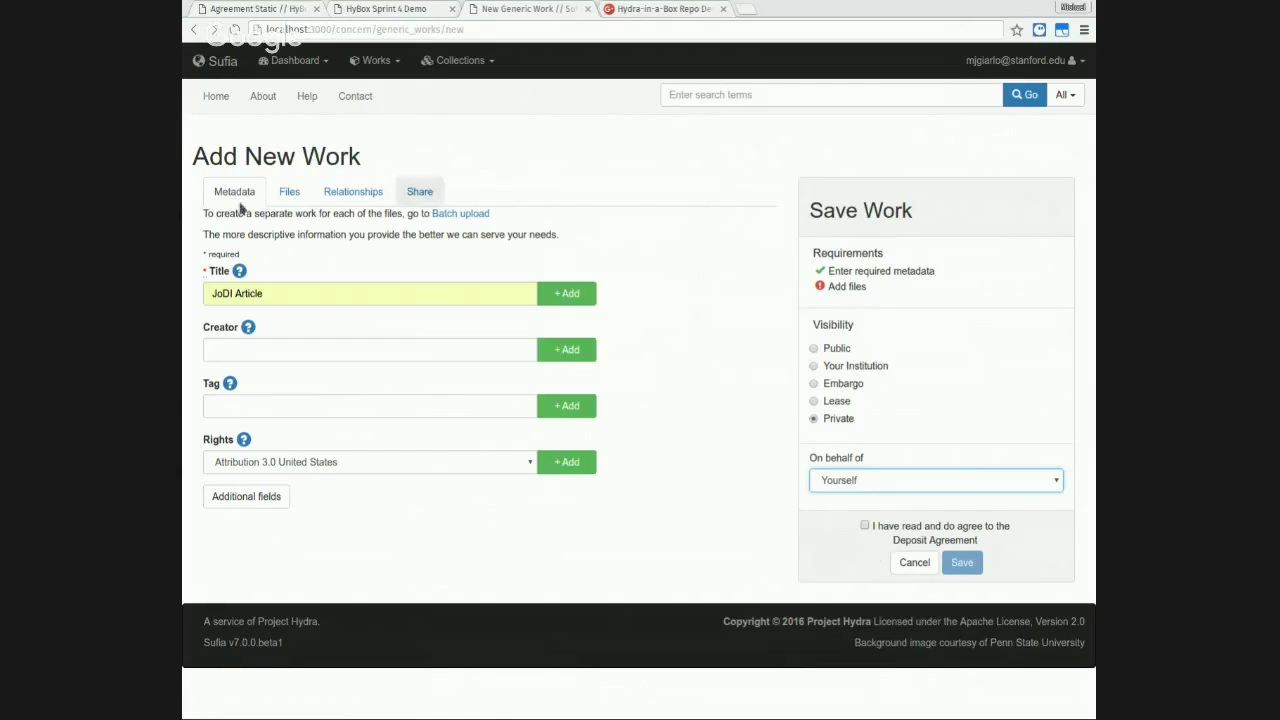
pyautogui.click(298, 214)
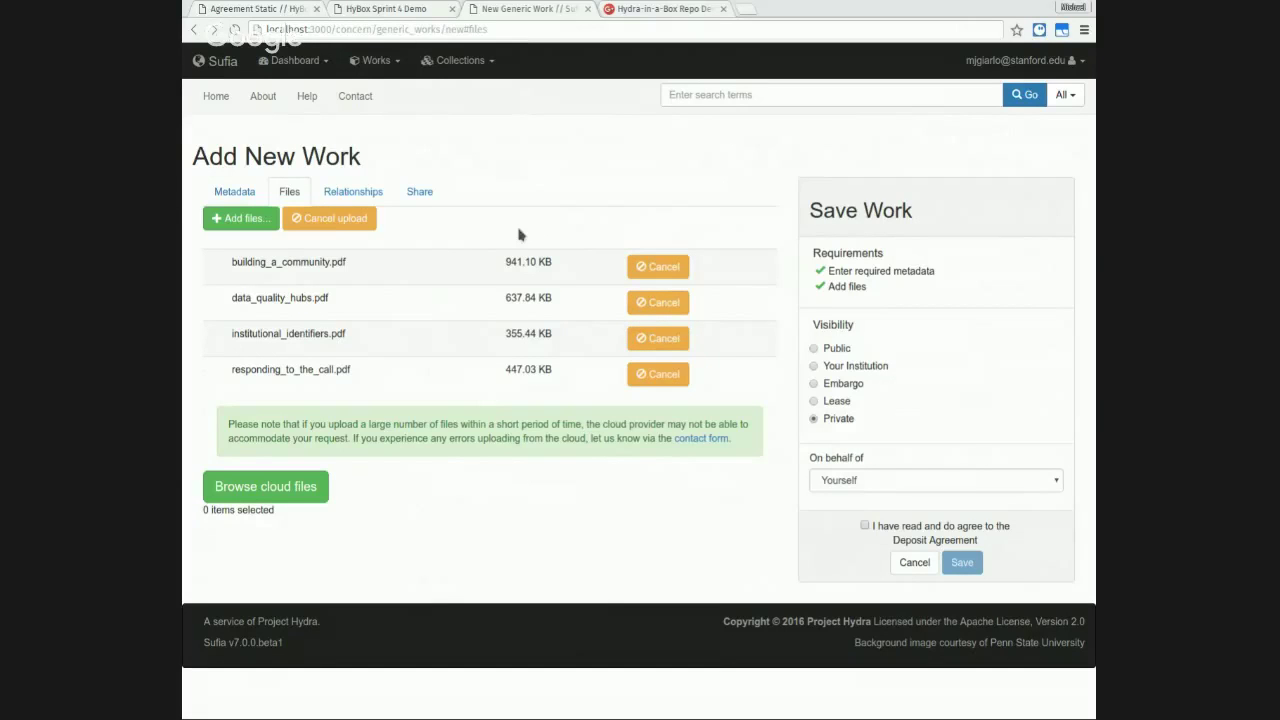
# Step: Share the work with the user found by searching "so", granting Edit access
pyautogui.click(356, 228)
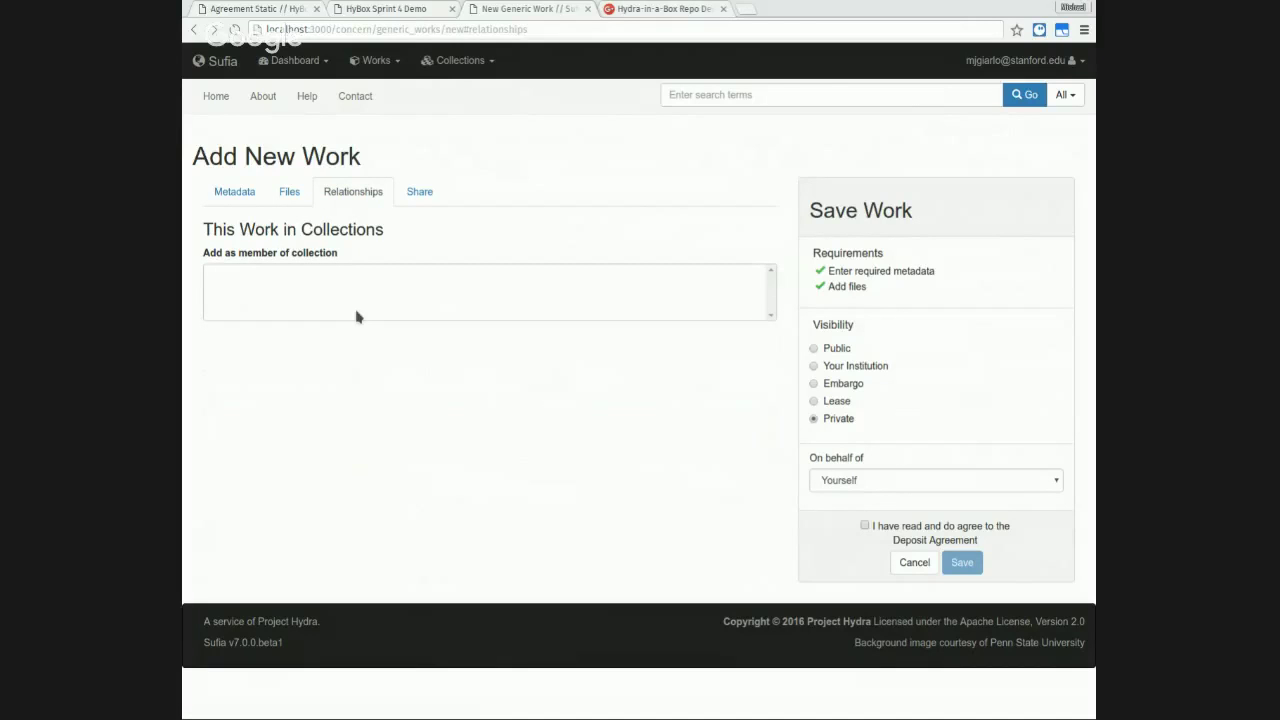
pyautogui.click(427, 228)
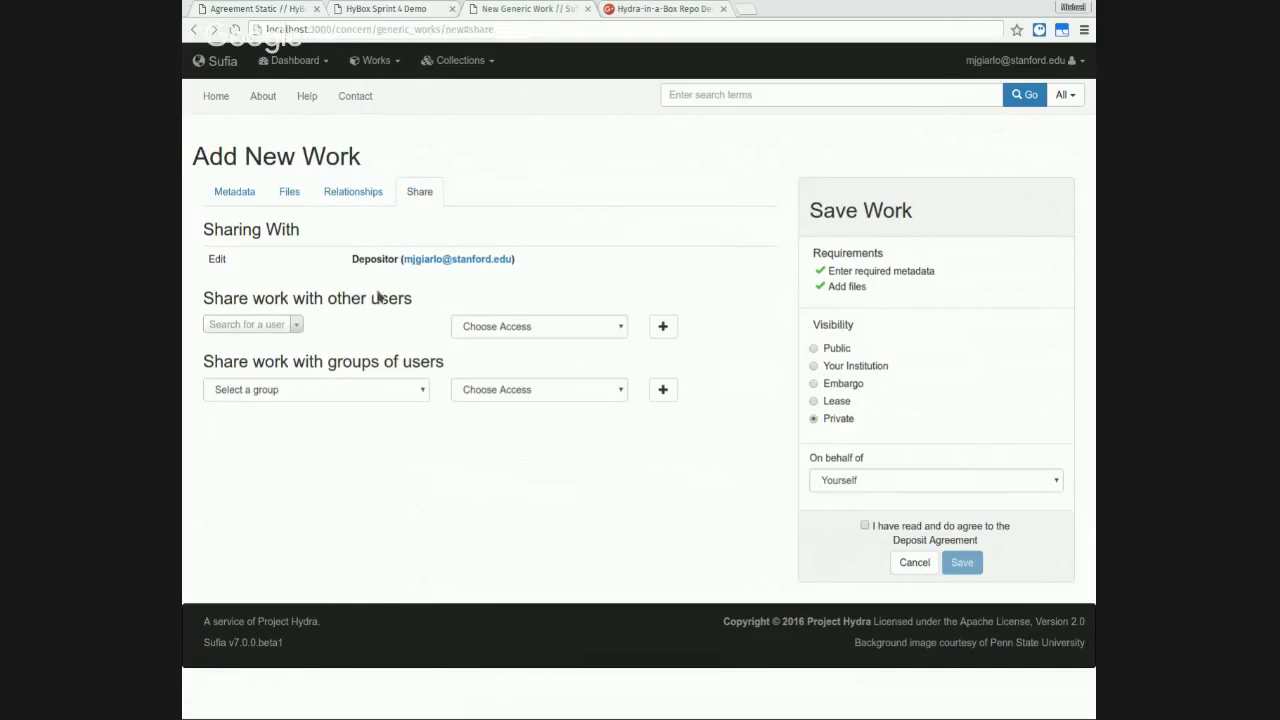
pyautogui.click(270, 325)
pyautogui.write('so')
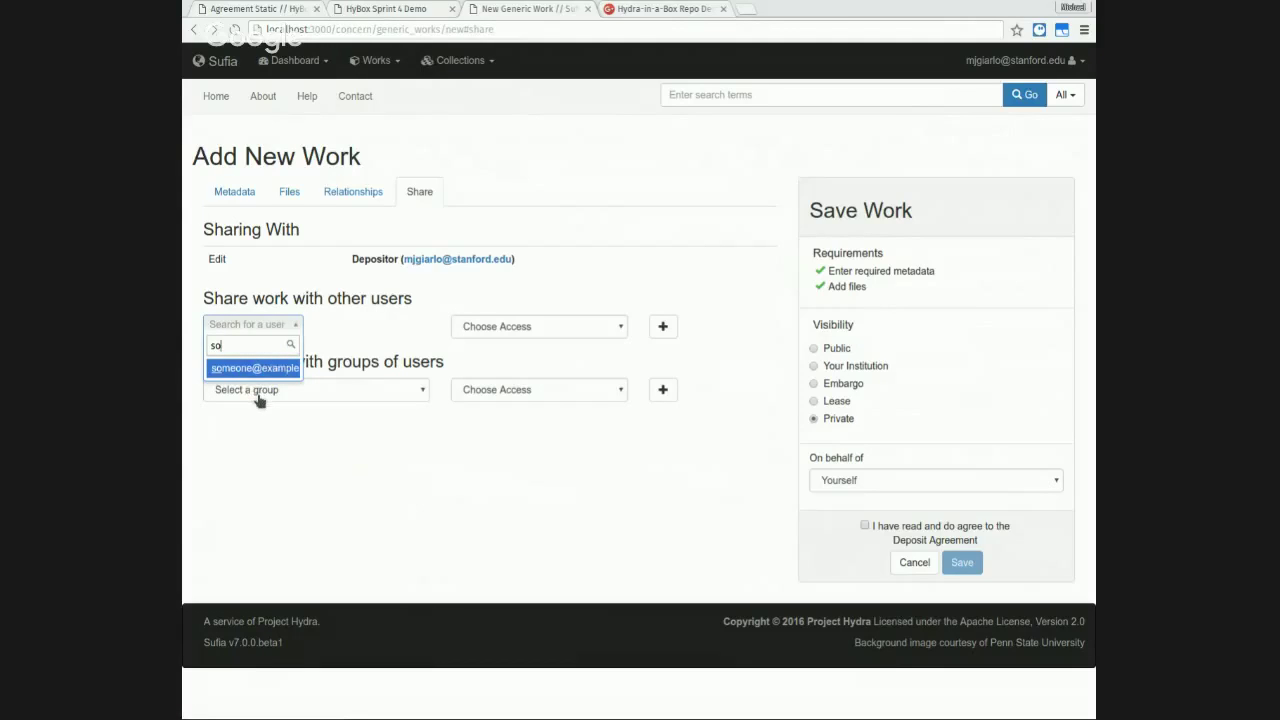
pyautogui.press('Return')
pyautogui.press('Tab')
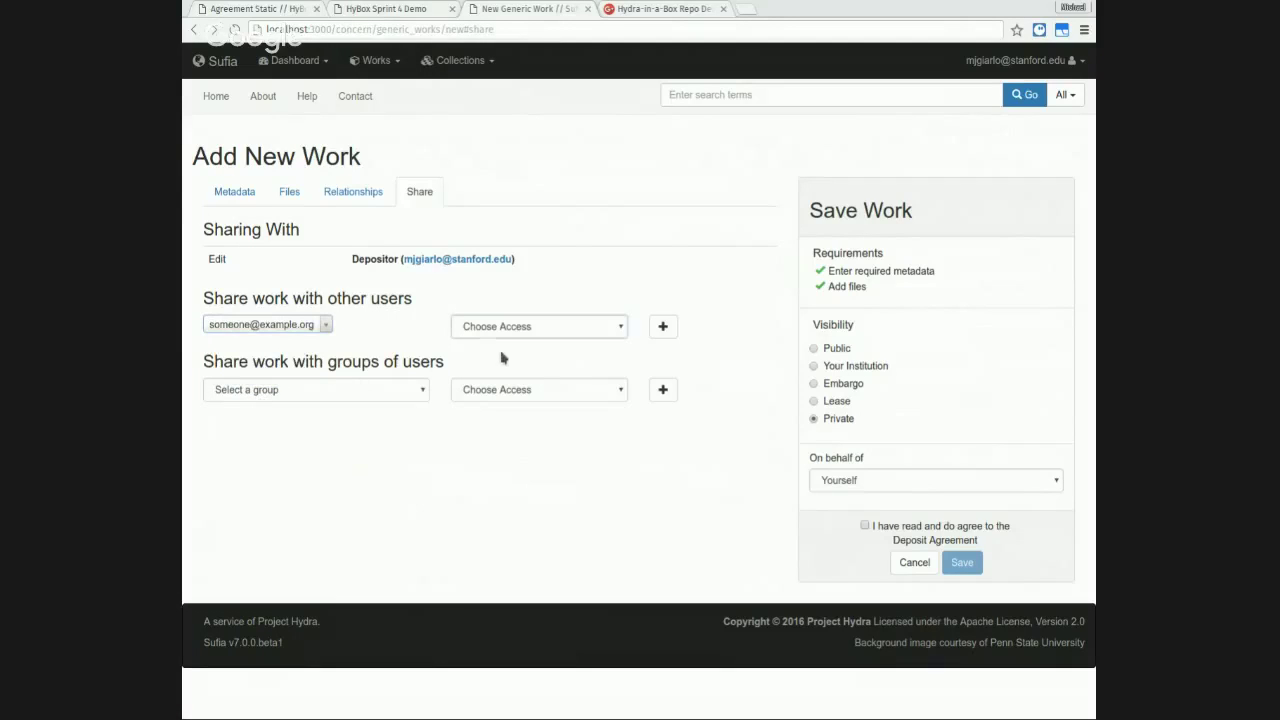
pyautogui.press('e')
pyautogui.press('Tab')
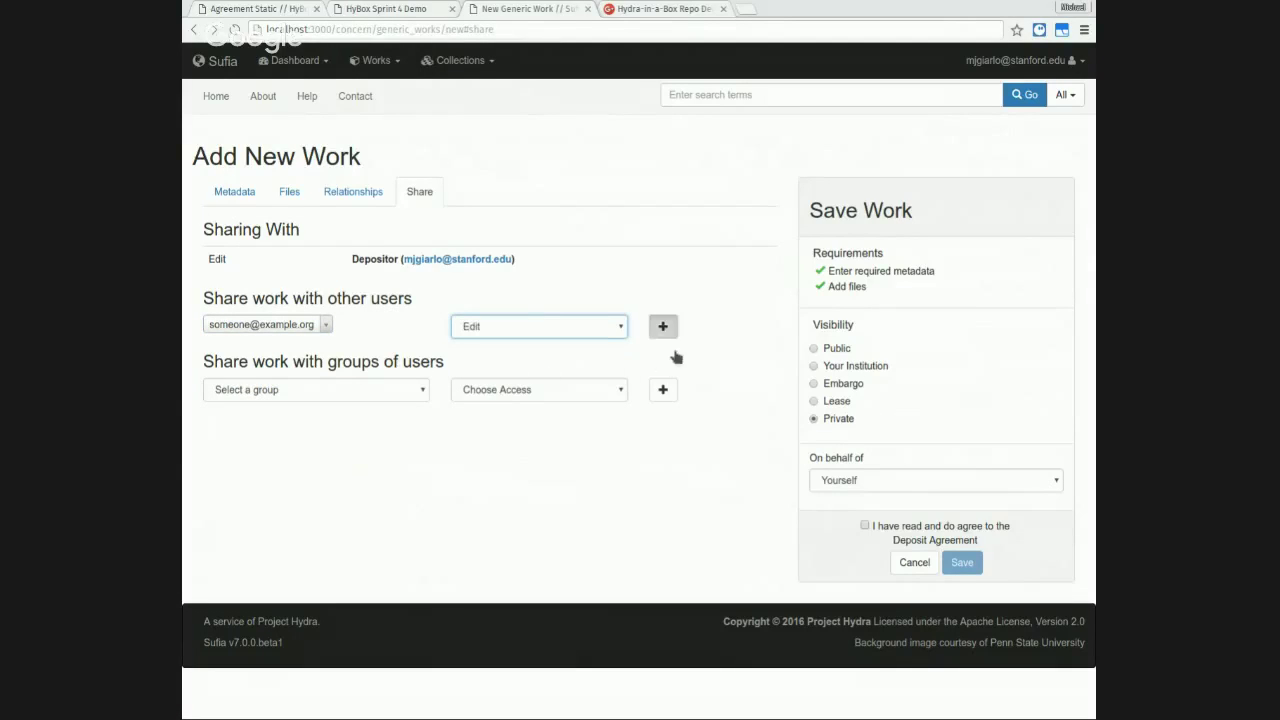
pyautogui.press('Return')
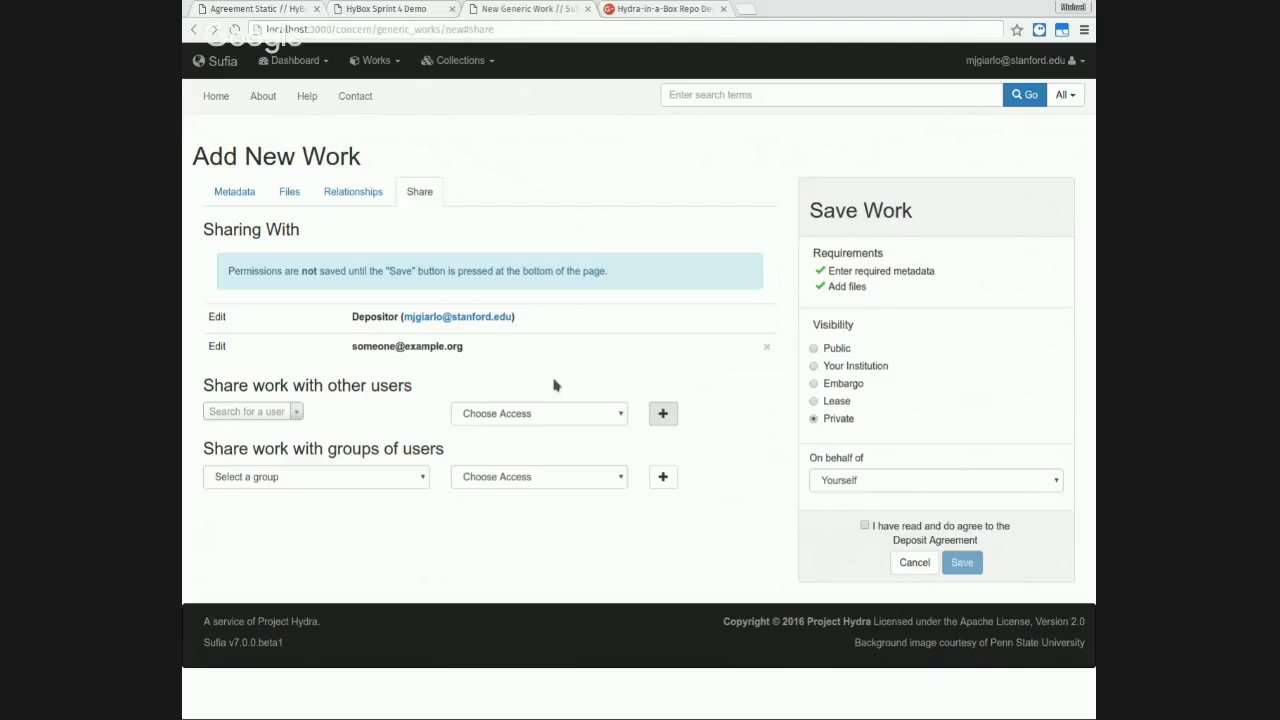
# Step: Look through the File System source in the cloud file browser of the work's files and close it without selecting anything
pyautogui.click(289, 194)
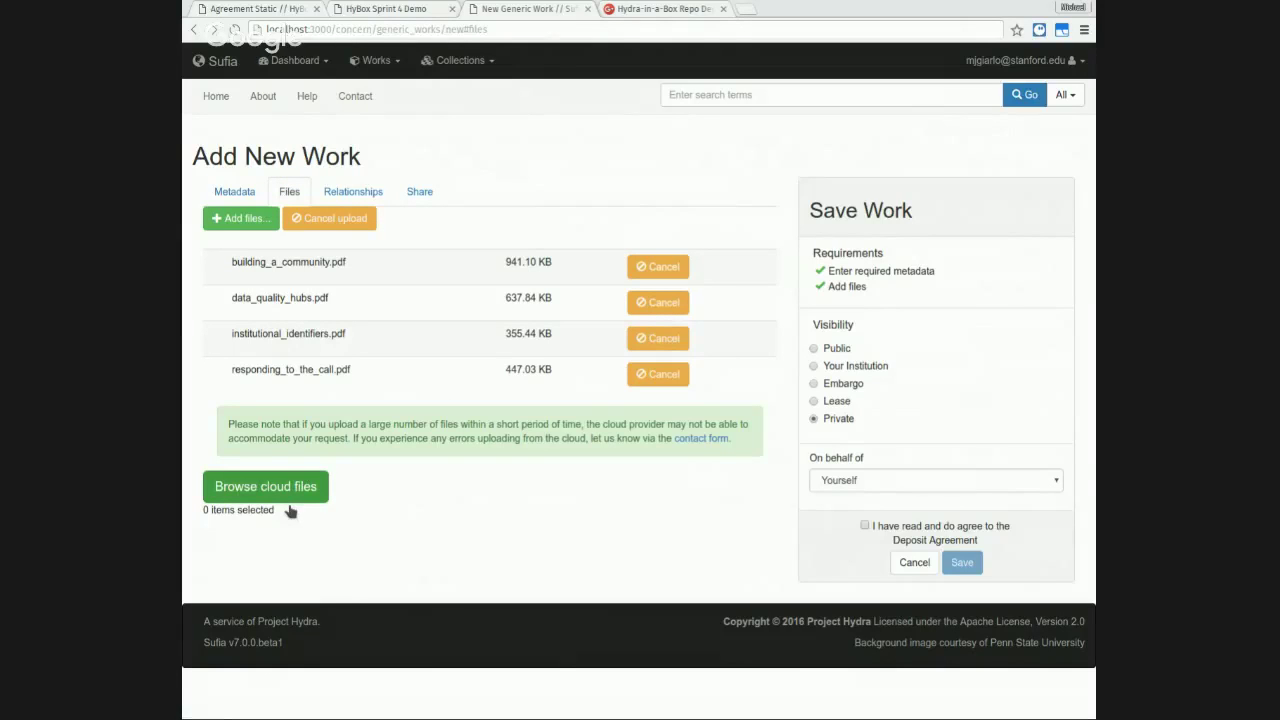
pyautogui.click(287, 500)
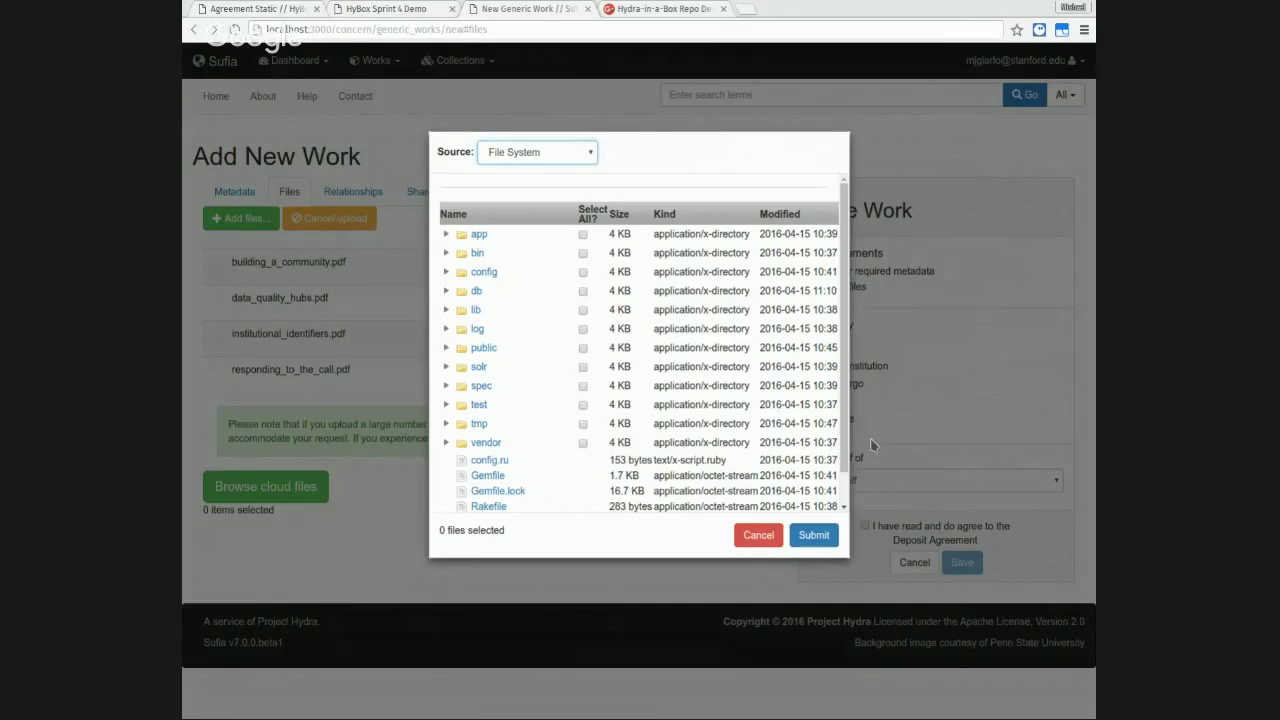
pyautogui.scroll(-1, 850, 475)
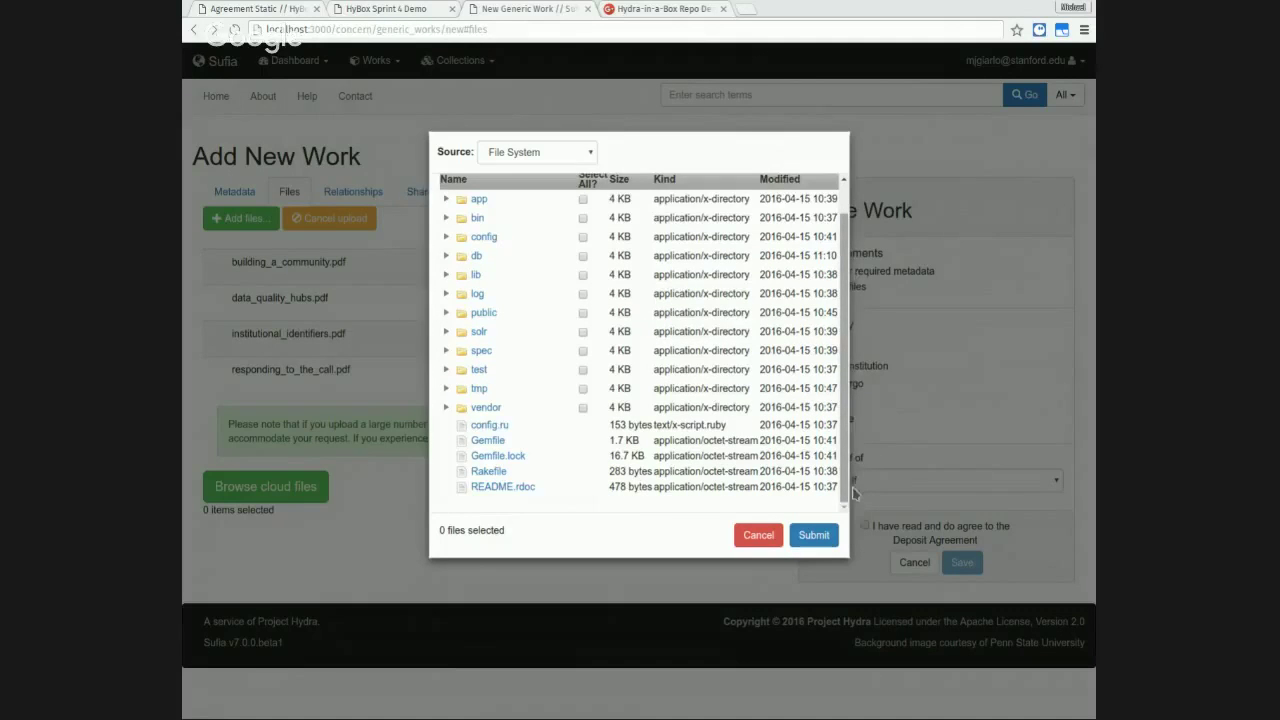
pyautogui.scroll(1, 856, 492)
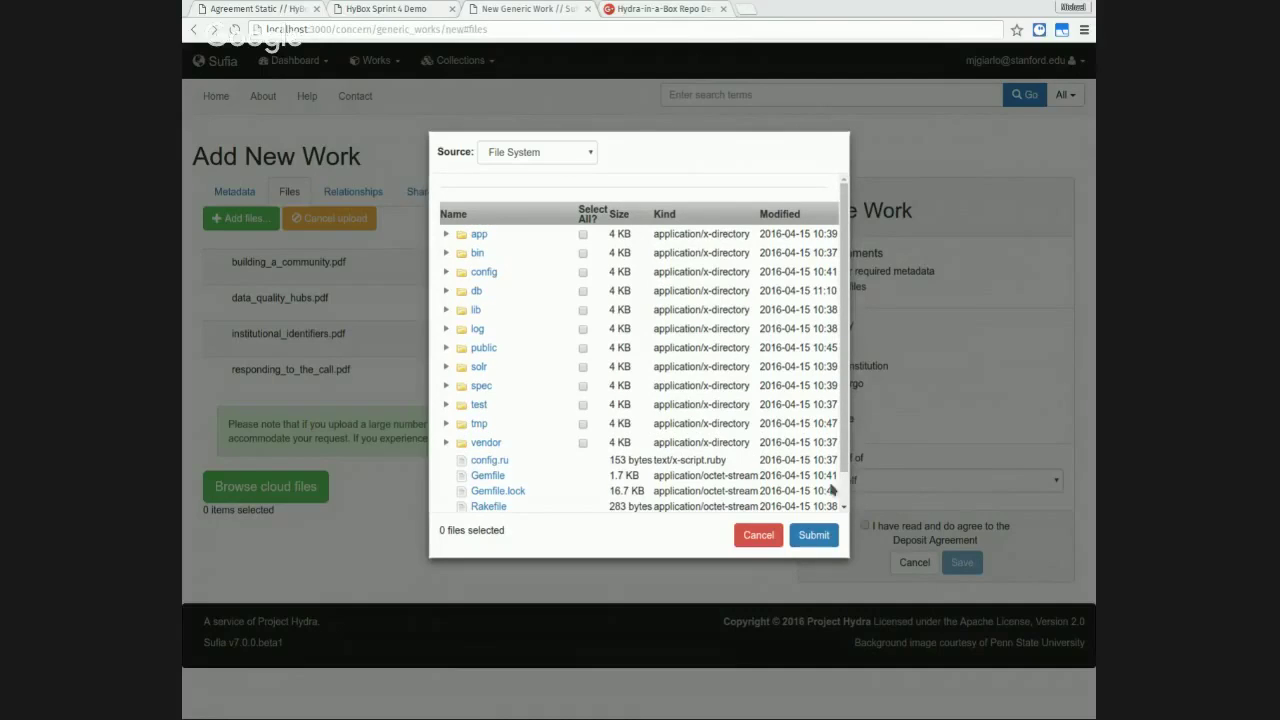
pyautogui.click(758, 535)
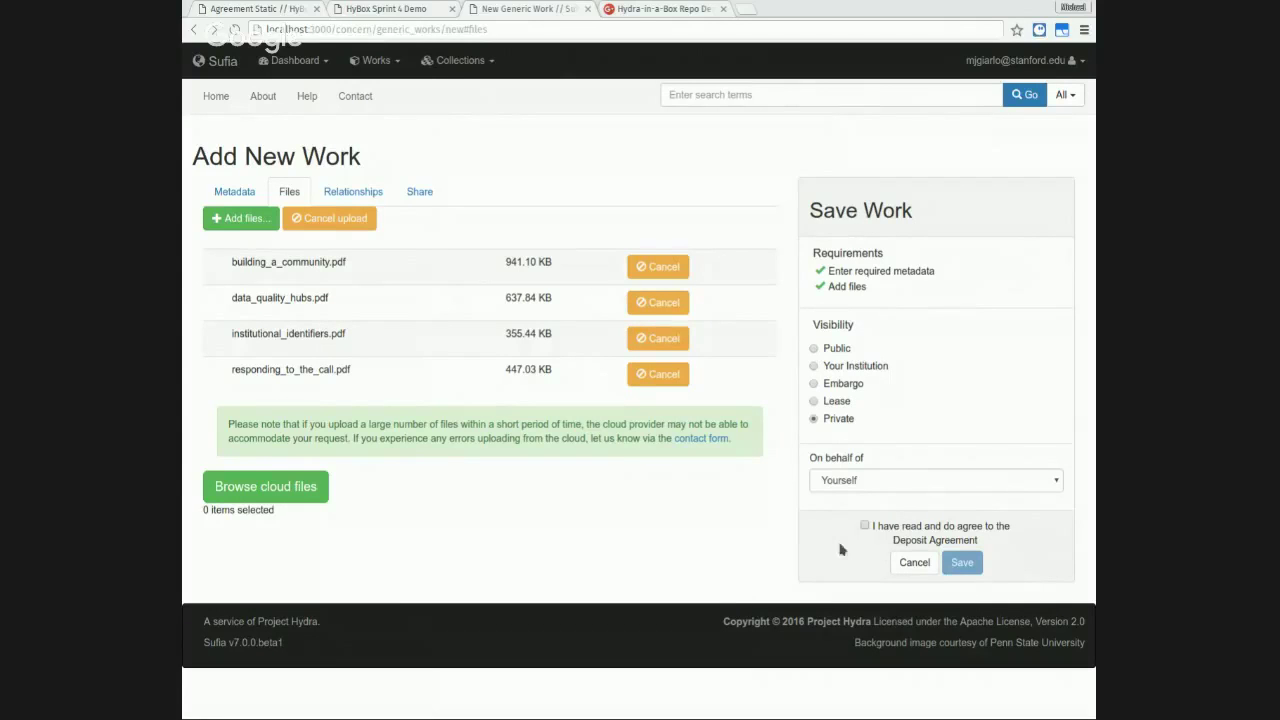
# Step: Accept the Deposit Agreement and save the new work
pyautogui.click(865, 526)
pyautogui.click(961, 562)
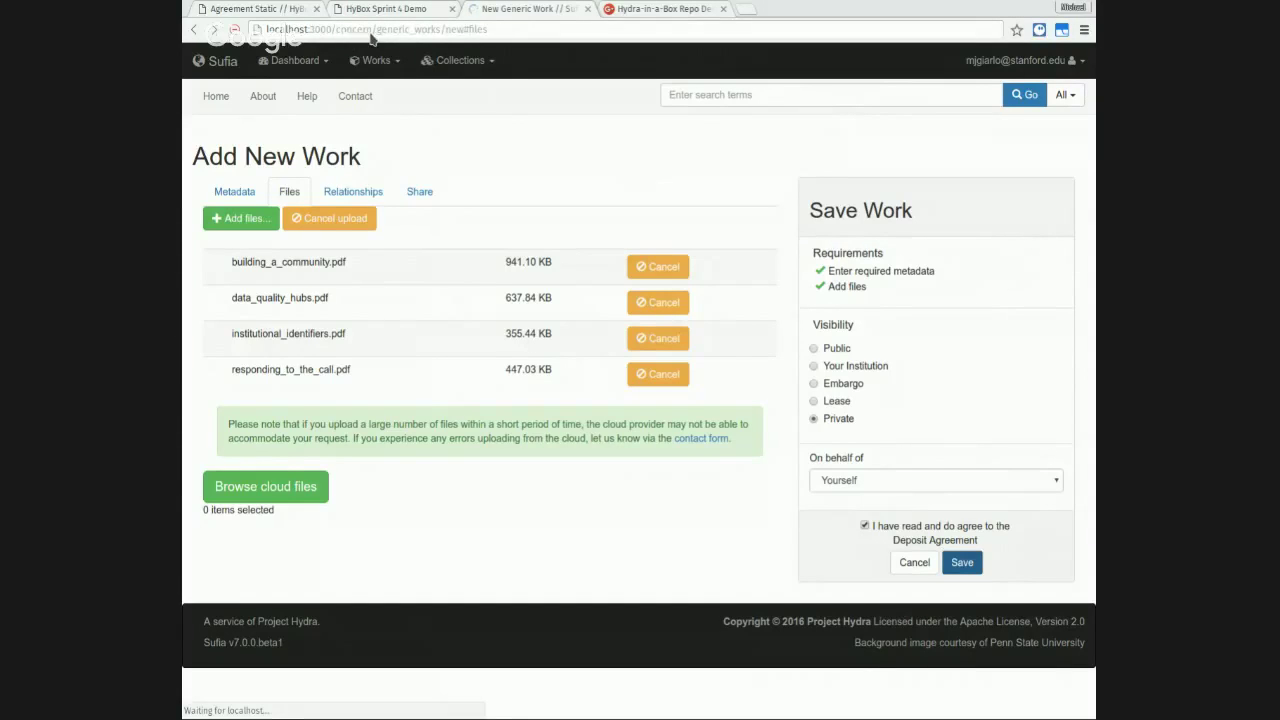
# Step: Switch to the HyBox Sprint 4 Demo site and view its administrative user roles
pyautogui.hotkey('ctrl', 'shift', 'Tab')
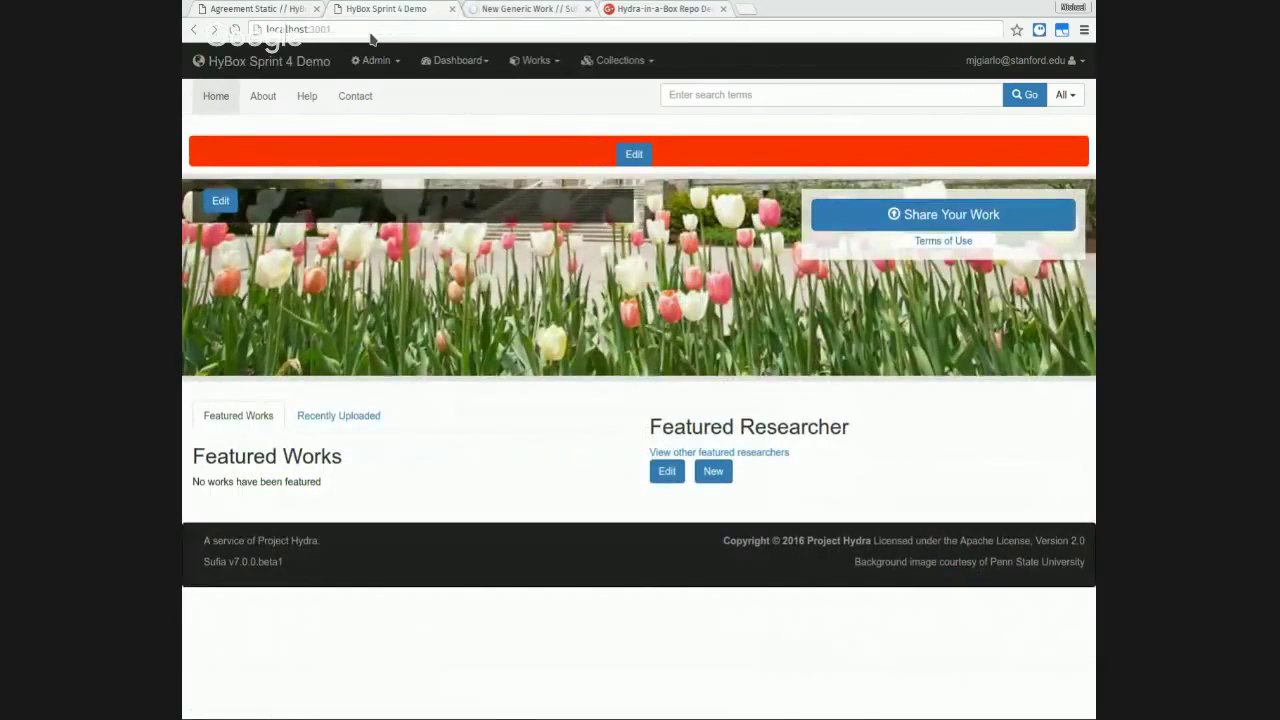
pyautogui.click(383, 90)
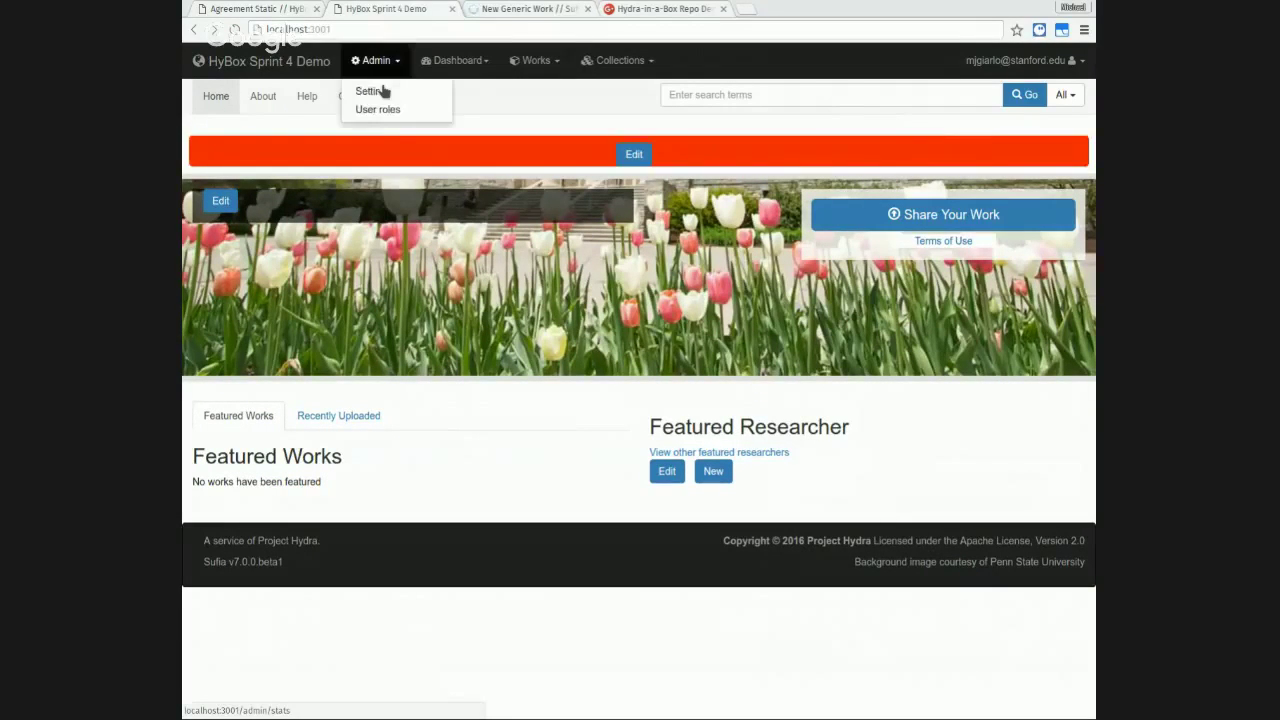
pyautogui.click(391, 147)
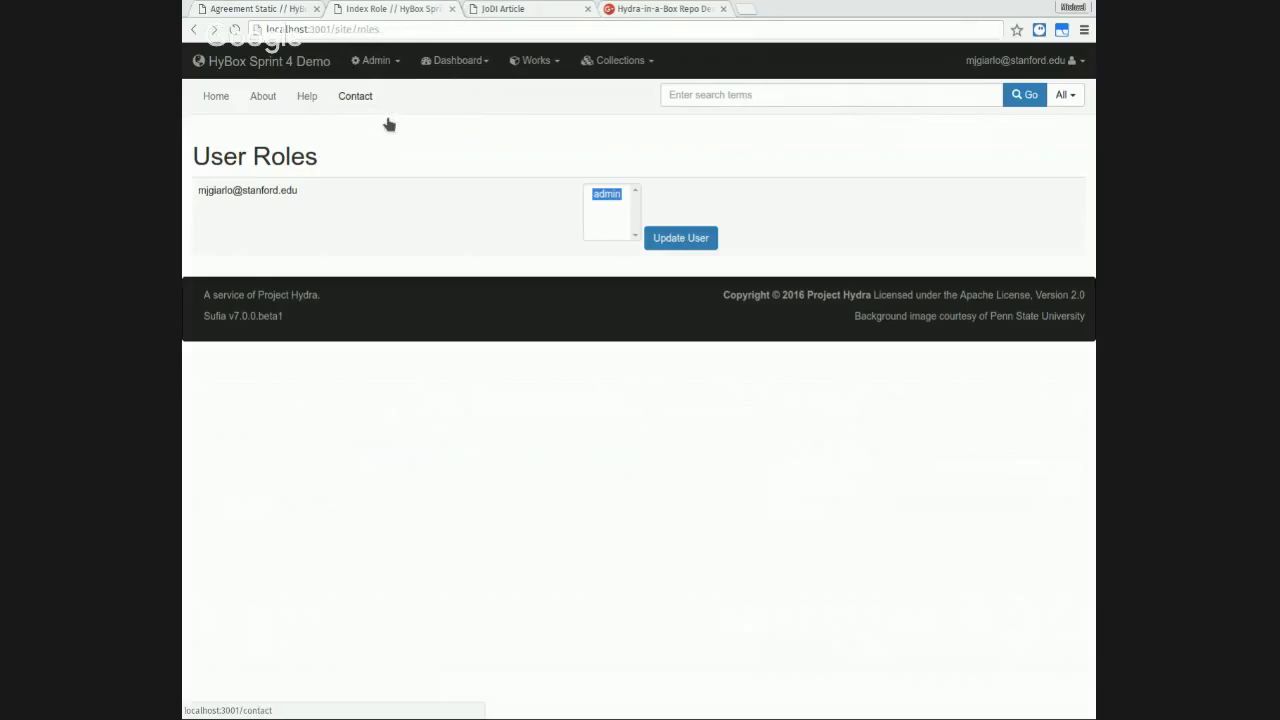
# Step: In the site settings, change the application name to "HyBox Sprint 4 Demo !"
pyautogui.click(270, 214)
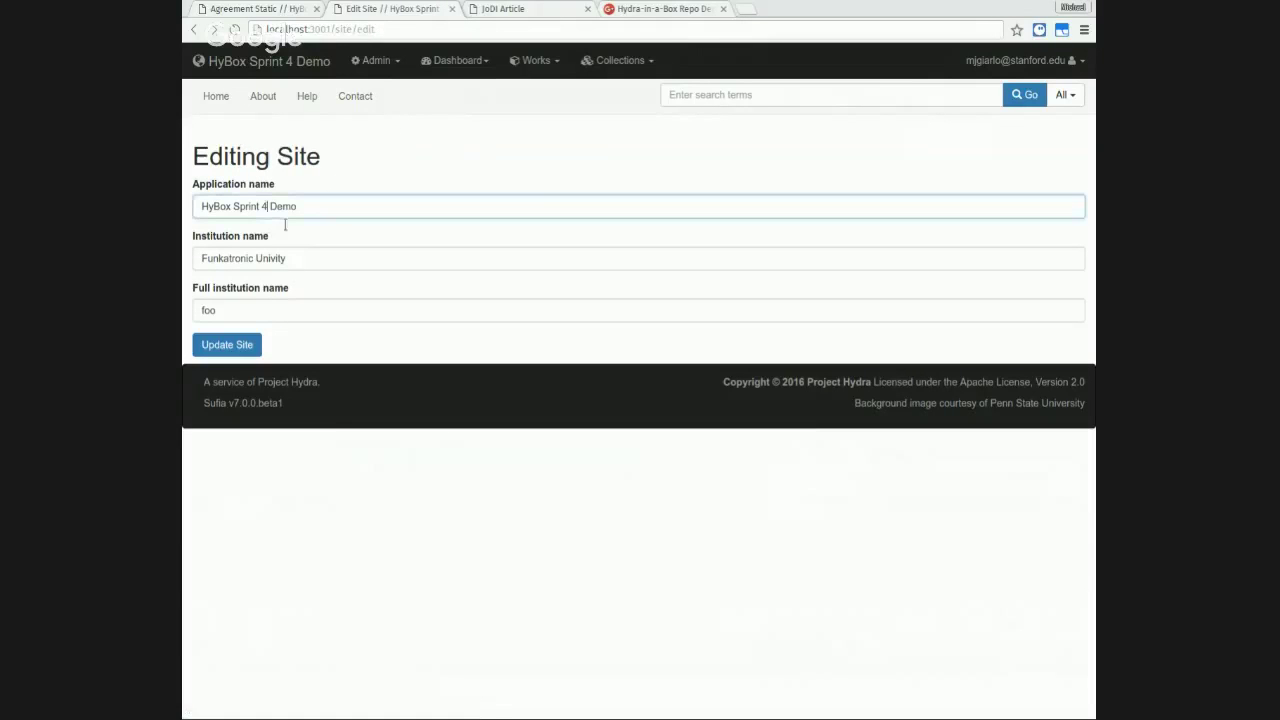
pyautogui.press('BackSpace')
pyautogui.write('5')
pyautogui.press('BackSpace')
pyautogui.write('4')
pyautogui.press('End')
pyautogui.write('f')
pyautogui.click(300, 267)
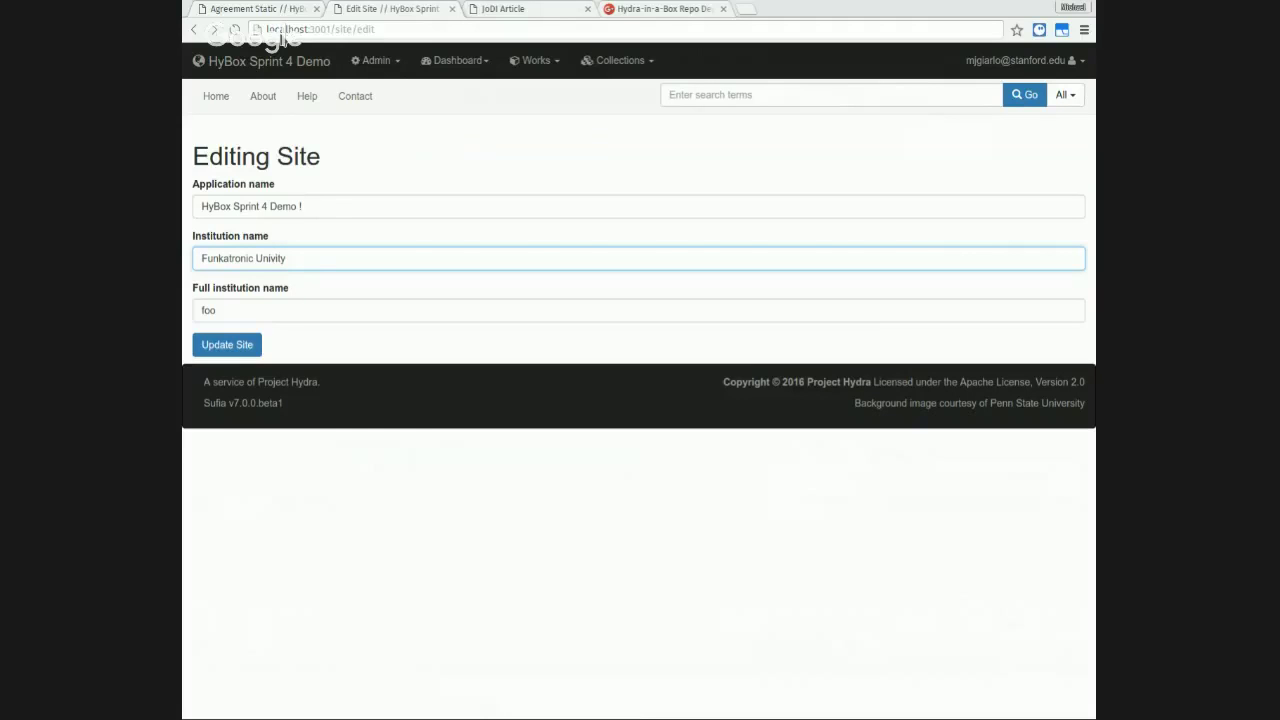
# Step: Check where the application and institution names appear in the Deposit Agreement's opening paragraph, and return to the site settings
pyautogui.hotkey('ctrl', 'shift', 'Tab')
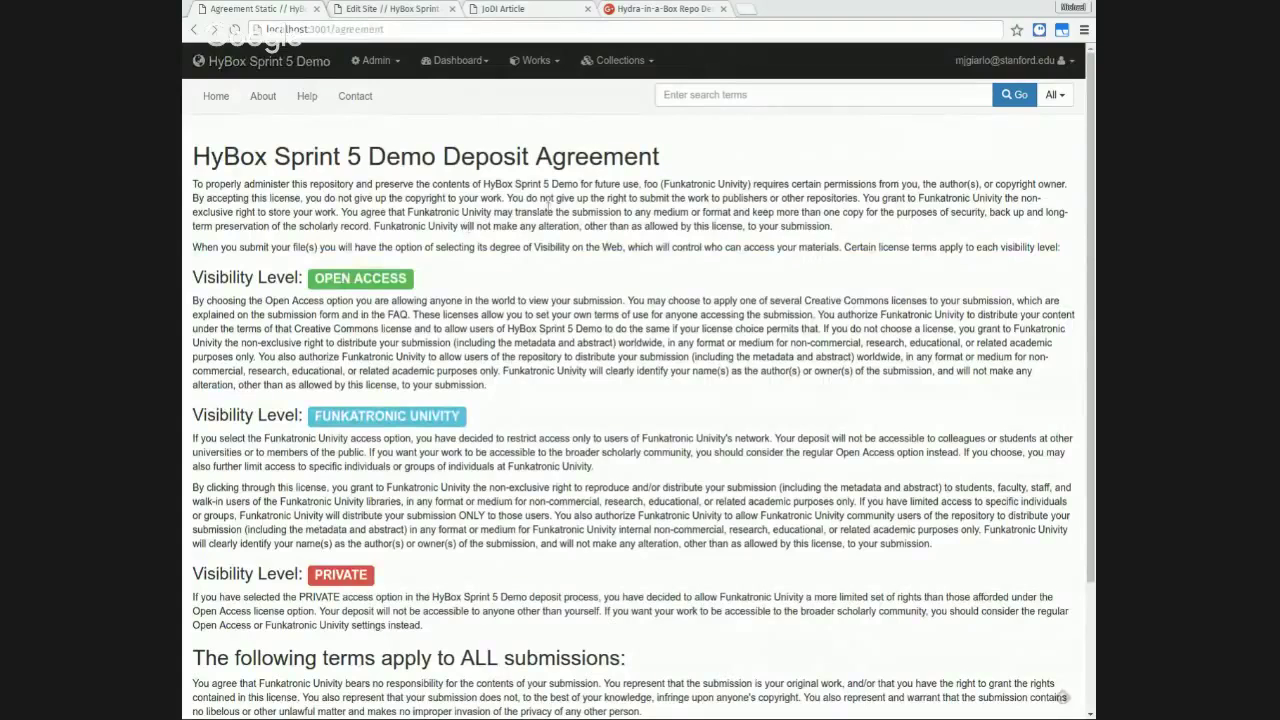
pyautogui.moveTo(481, 212); pyautogui.dragTo(745, 208)
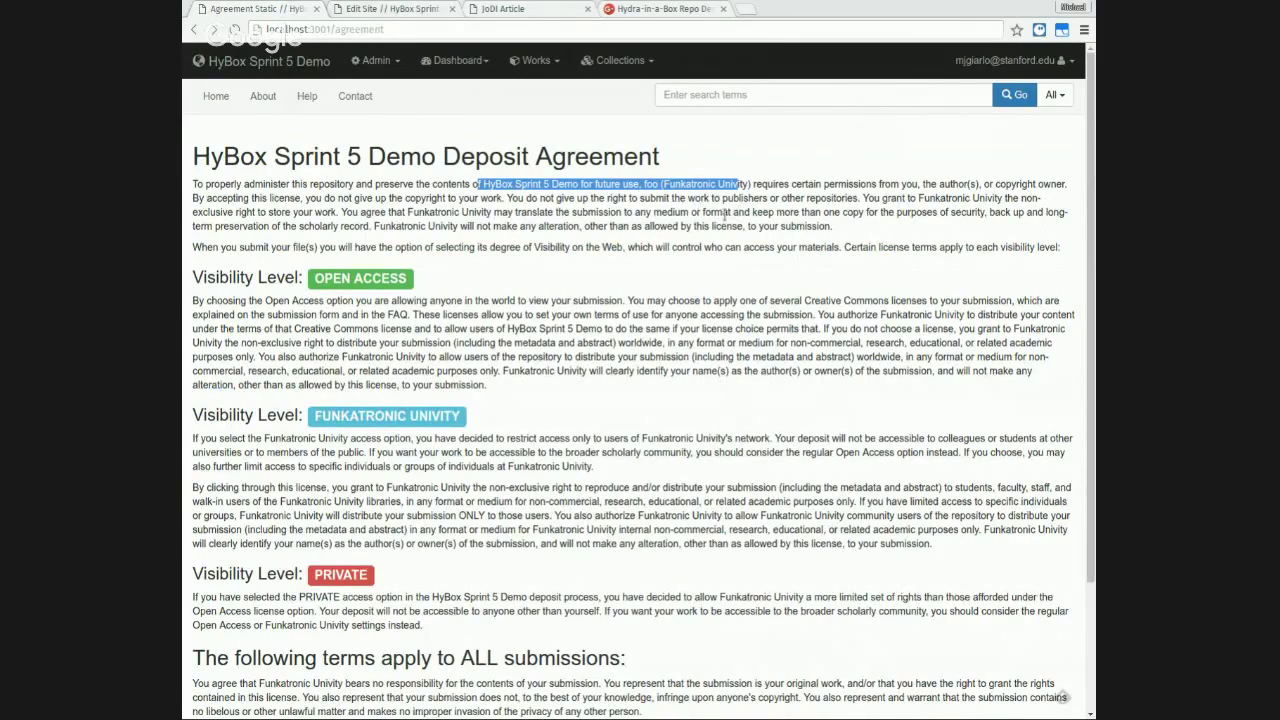
pyautogui.click(726, 221)
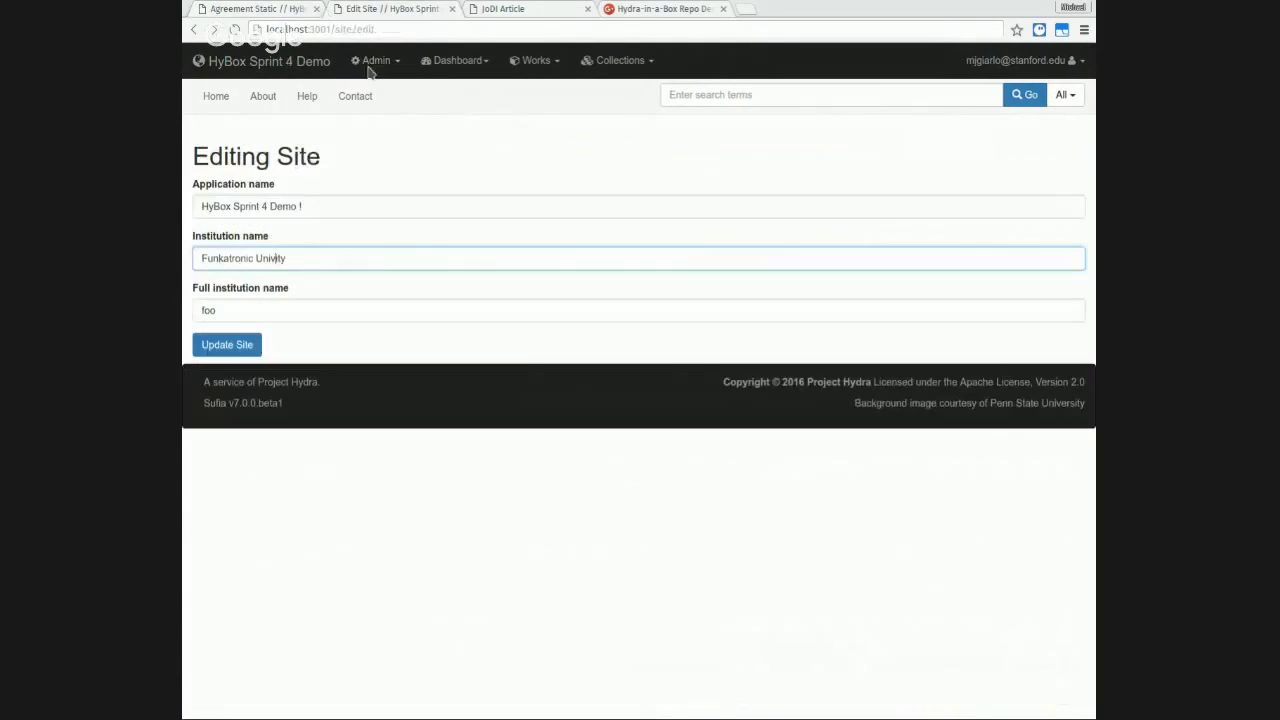
pyautogui.hotkey('ctrl', 'Tab')
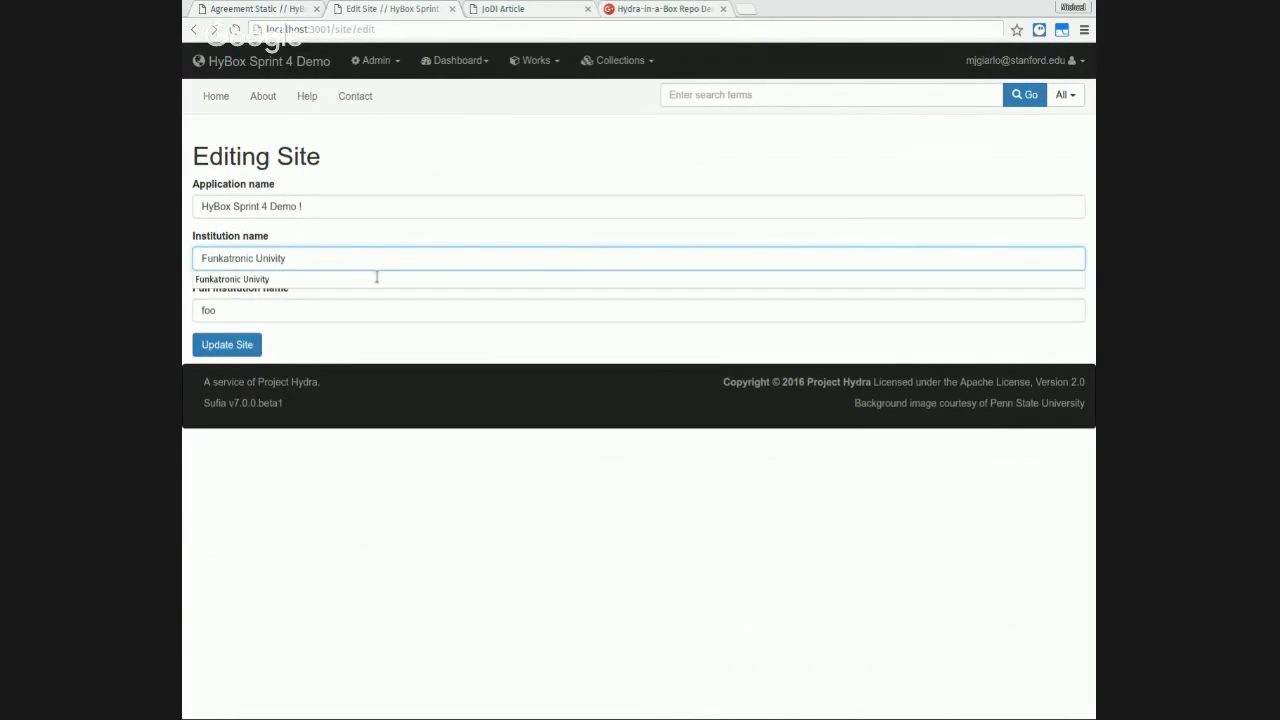
# Step: Set the institution name to "Funkatronic University" and the full name to "The Funkatronic University of the Cosmos", and update the site
pyautogui.write('erss')
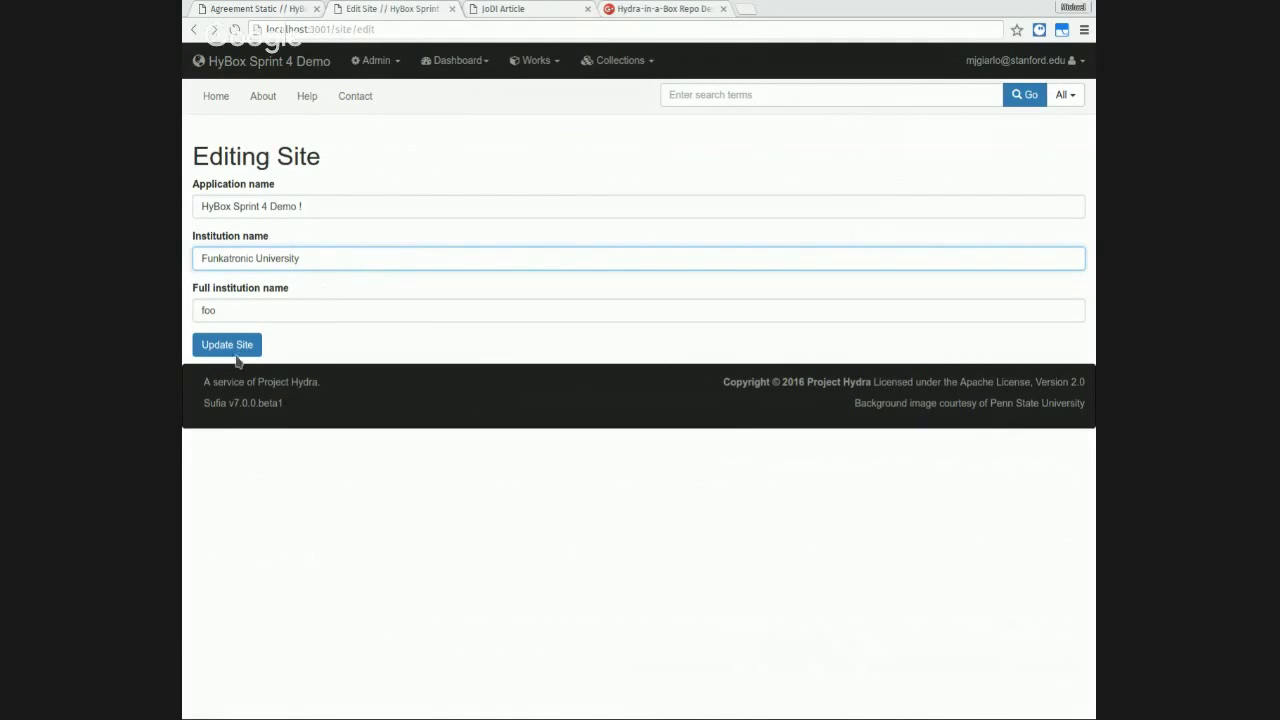
pyautogui.press('Tab')
pyautogui.write('The')
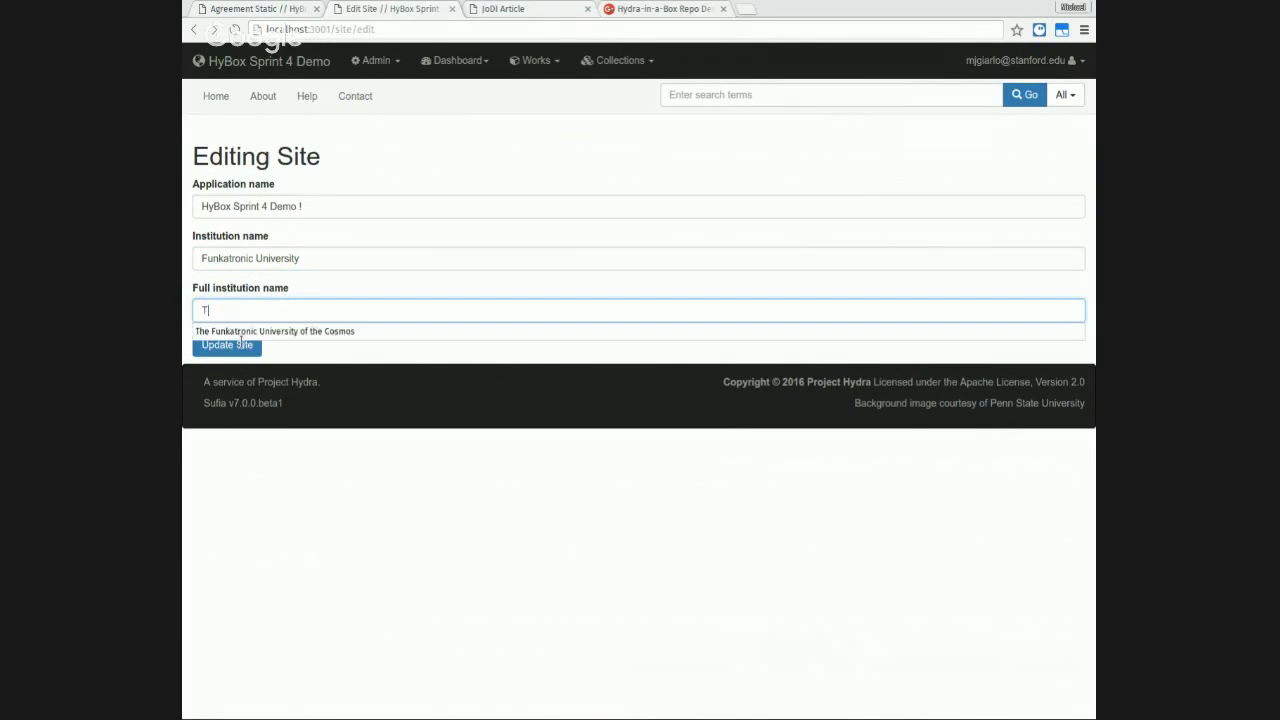
pyautogui.press('BackSpace')
pyautogui.press('BackSpace')
pyautogui.press('BackSpace')
pyautogui.click(241, 342)
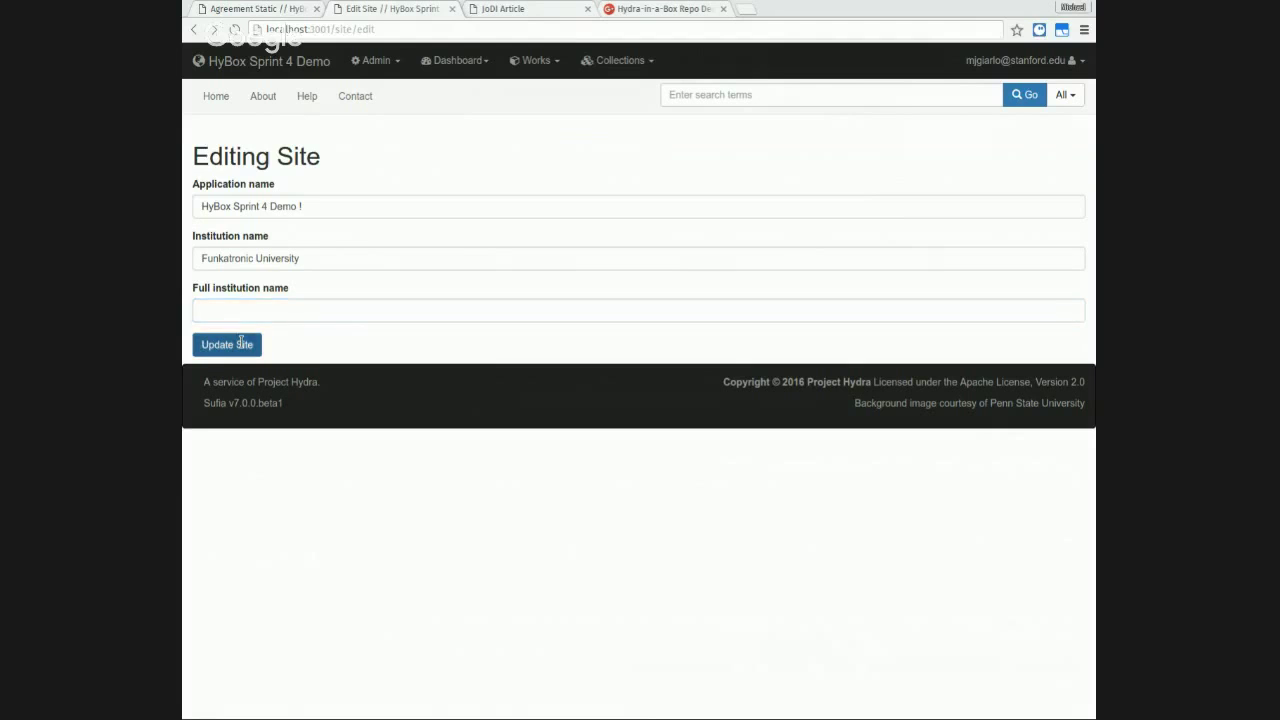
pyautogui.hotkey('shift', 'Tab')
pyautogui.press('Down')
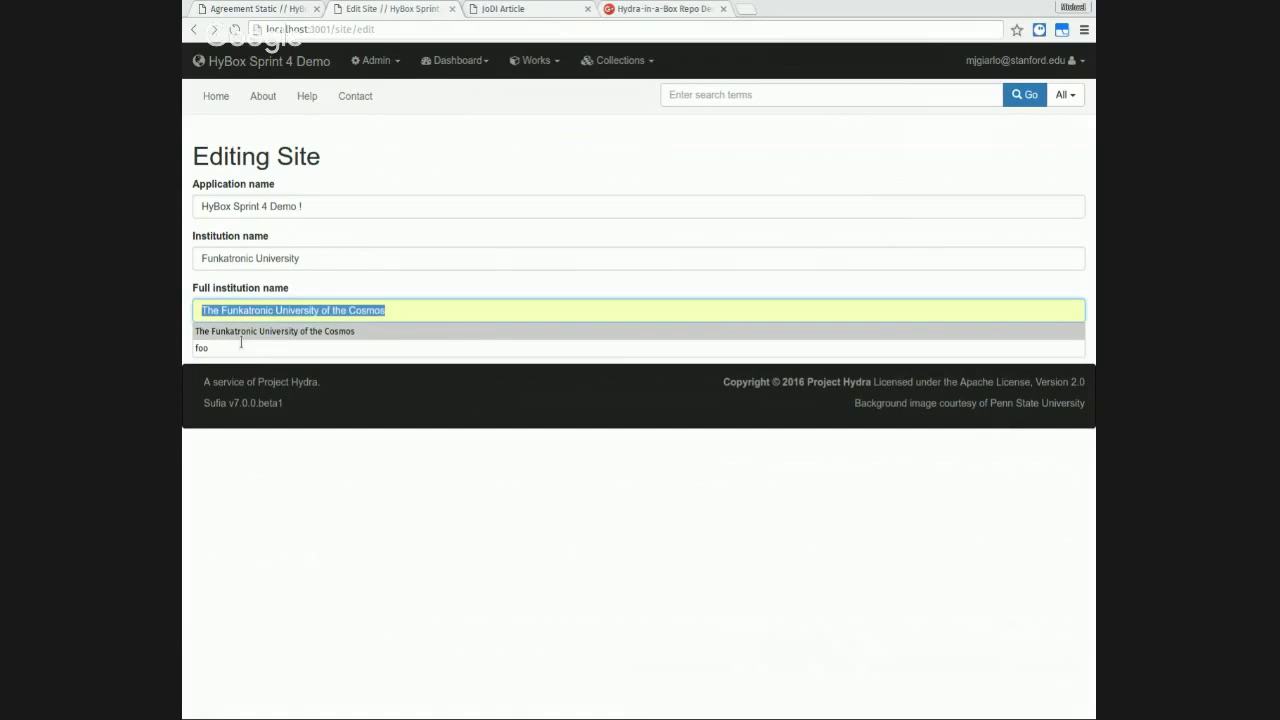
pyautogui.press('Return')
pyautogui.click(250, 346)
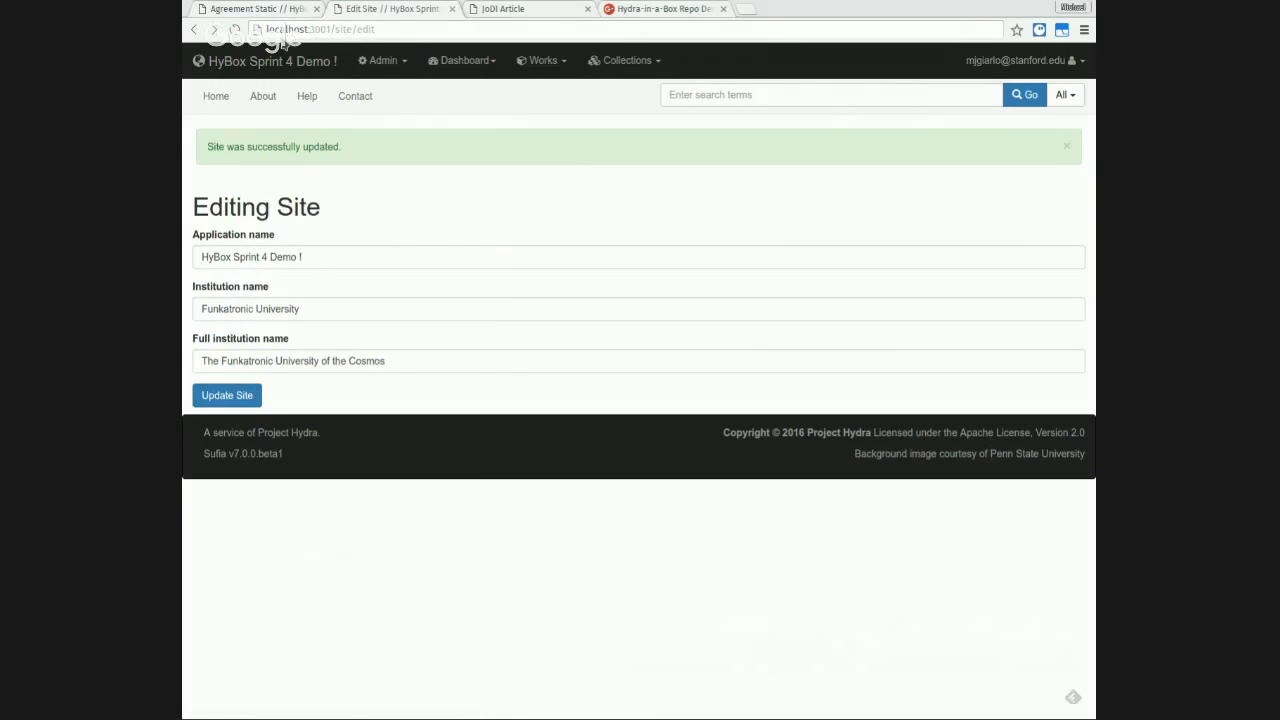
# Step: Reload the Deposit Agreement and check the institution names in its opening paragraph
pyautogui.hotkey('ctrl', 'shift', 'Tab')
pyautogui.hotkey('ctrl', 'r')
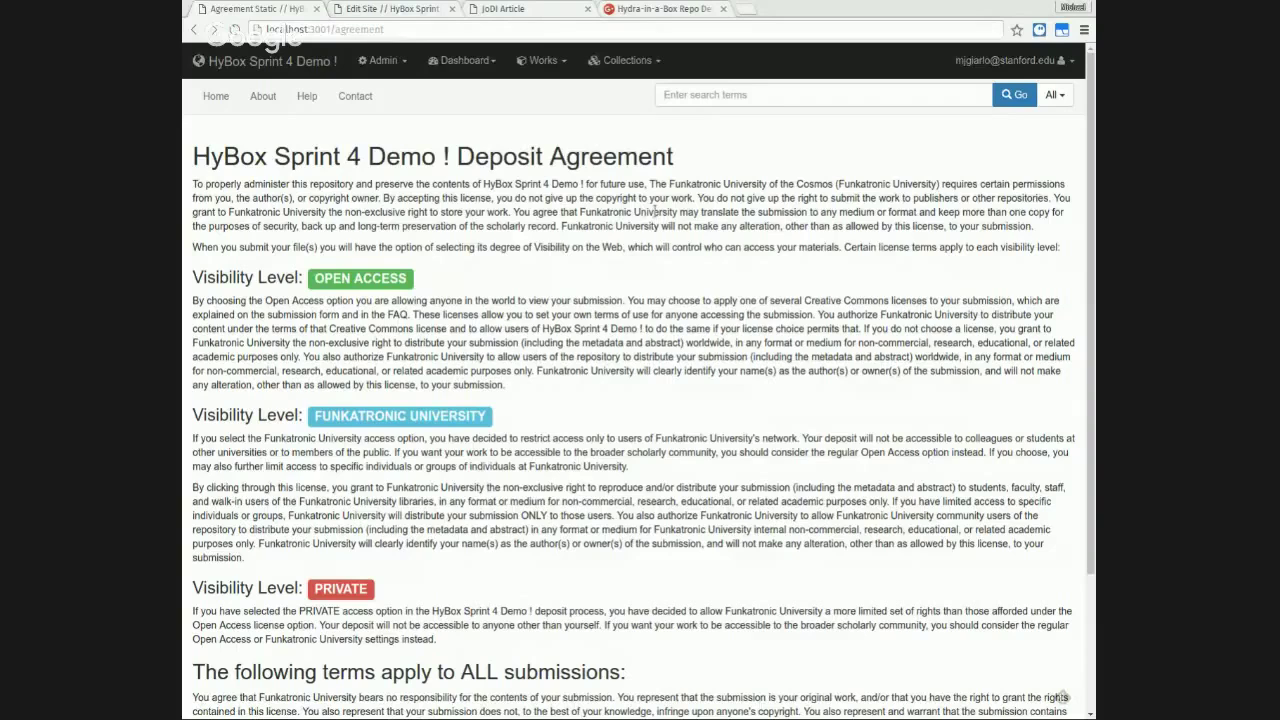
pyautogui.moveTo(650, 212); pyautogui.dragTo(945, 213)
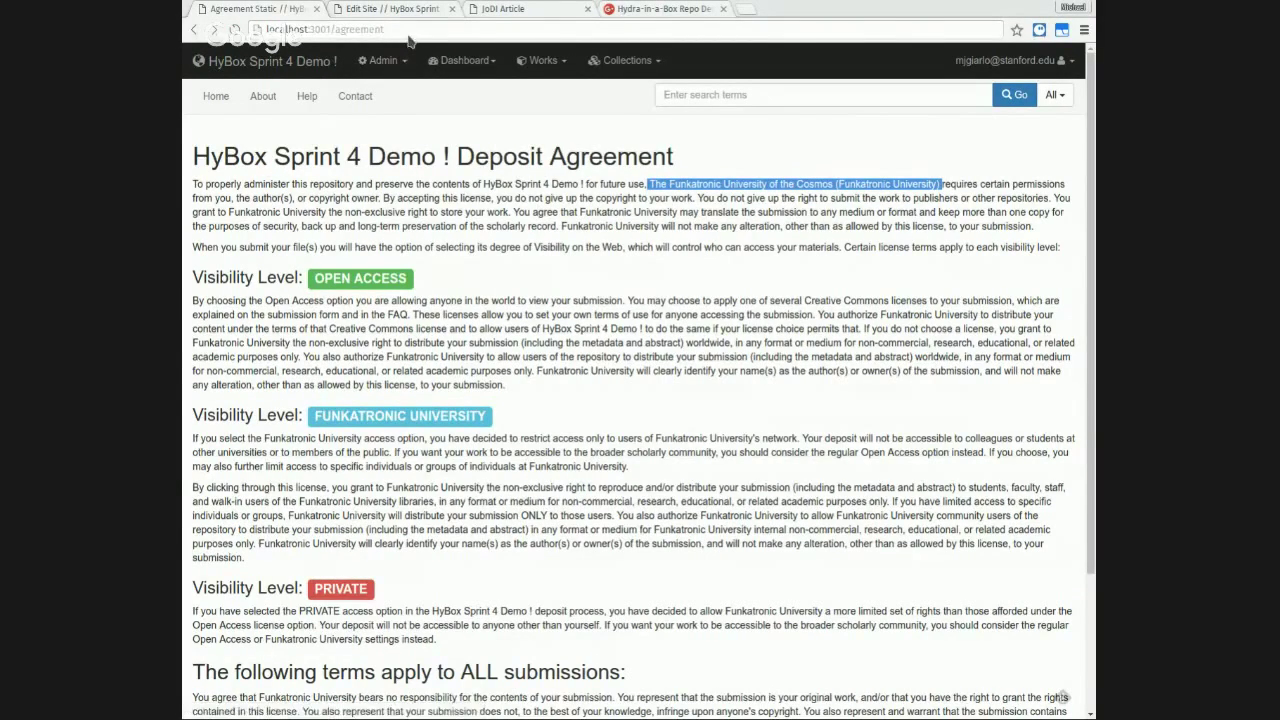
# Step: Return to the saved JoDI Article work, dismiss the processing notice, and review its metadata and attached items
pyautogui.hotkey('ctrl', 'Tab')
pyautogui.hotkey('ctrl', 'Tab')
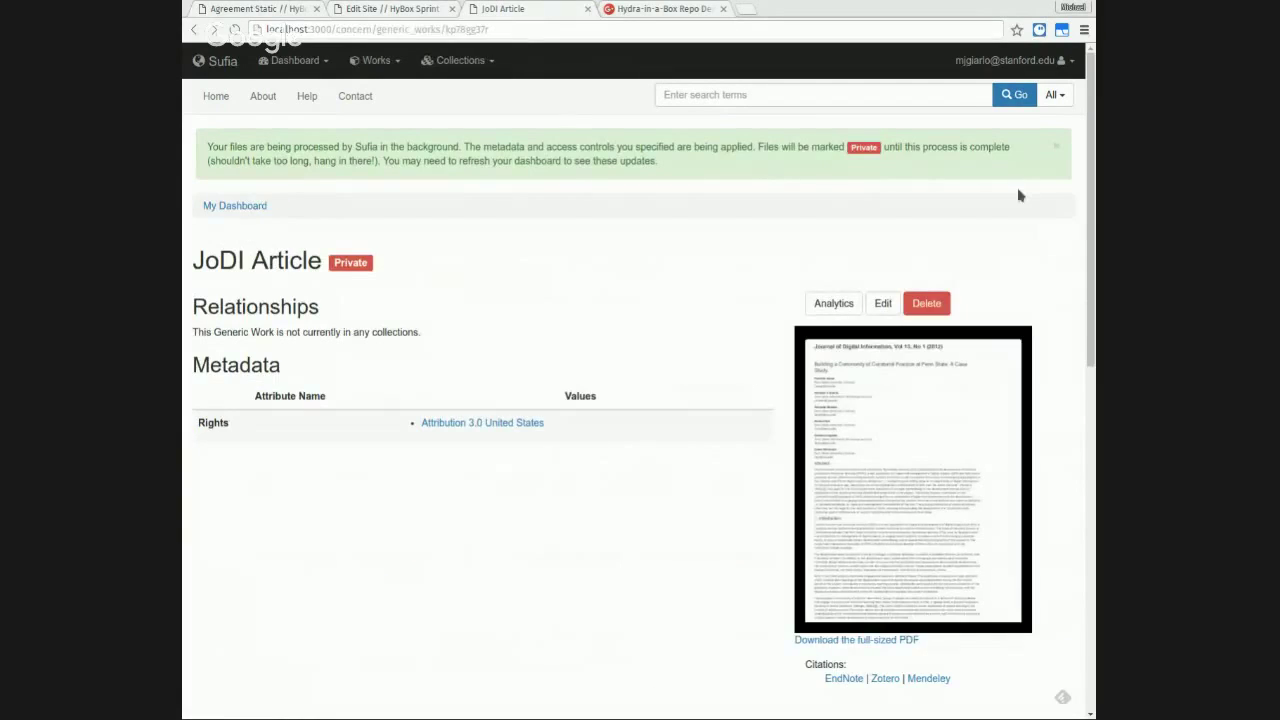
pyautogui.click(1055, 146)
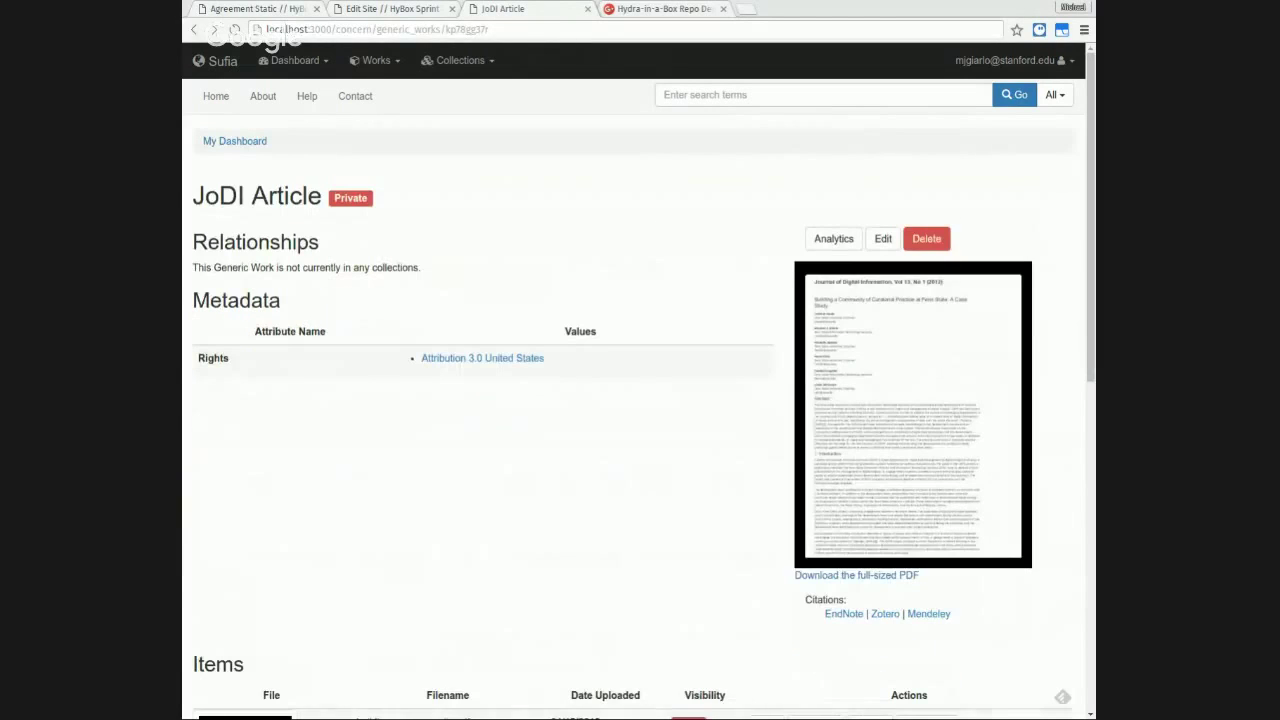
pyautogui.scroll(-4, 639, 384)
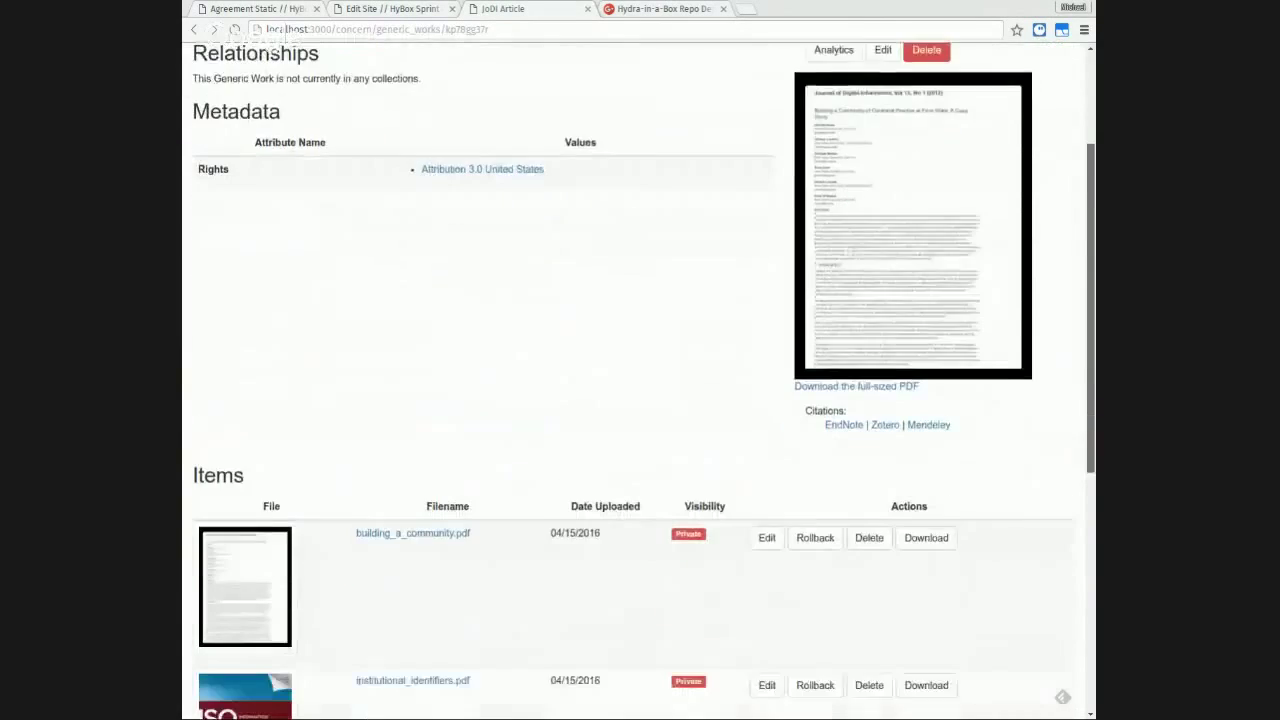
pyautogui.scroll(4, 639, 384)
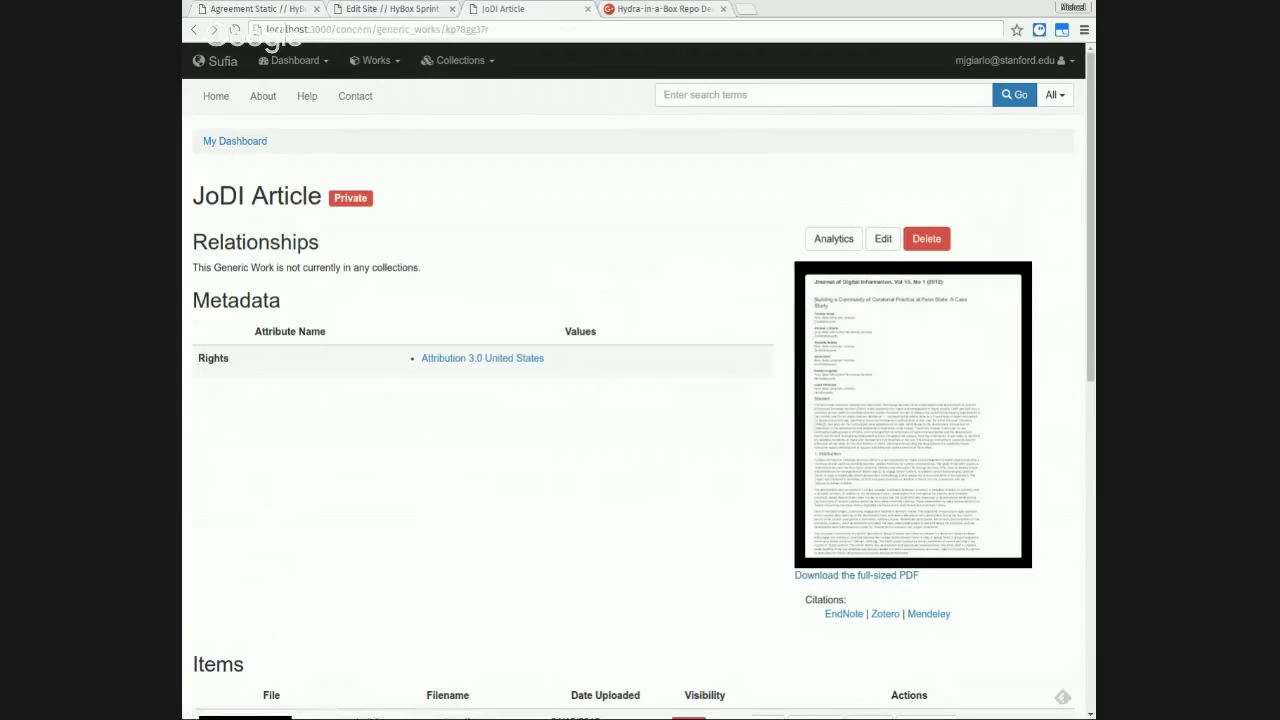
pyautogui.scroll(-3, 1090, 200)
pyautogui.scroll(-2, 1090, 200)
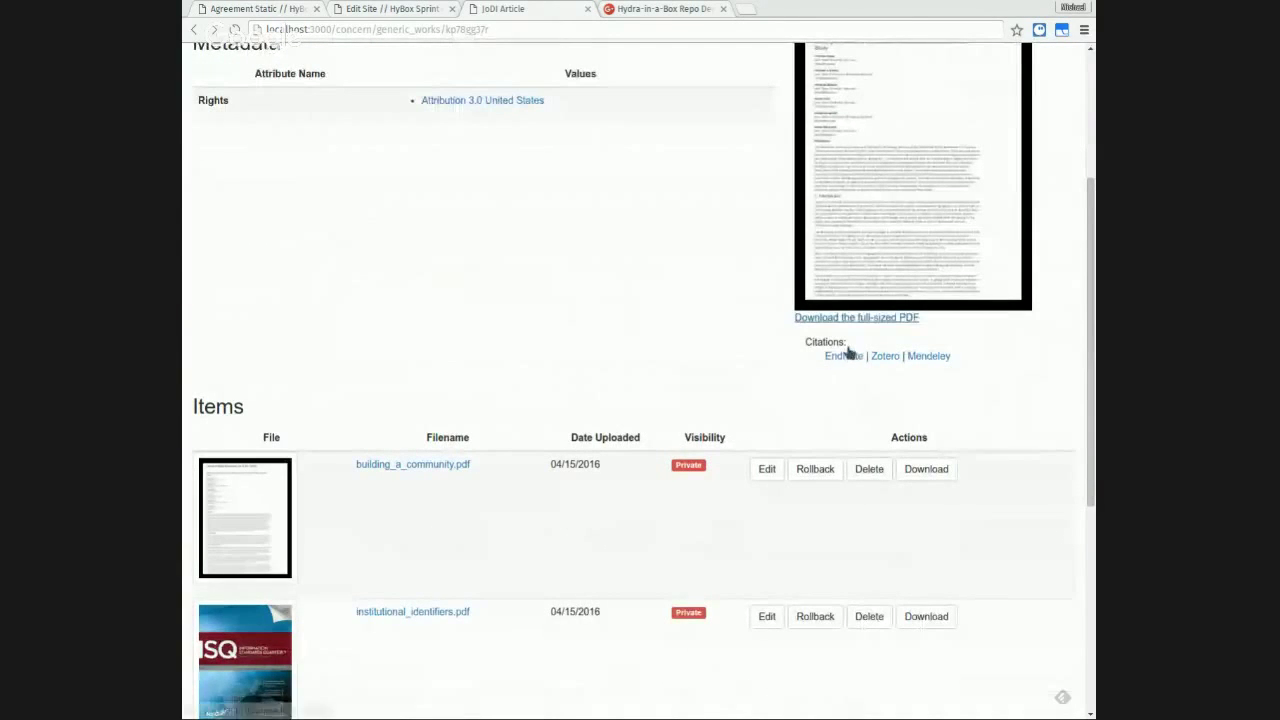
pyautogui.scroll(-5, 1090, 340)
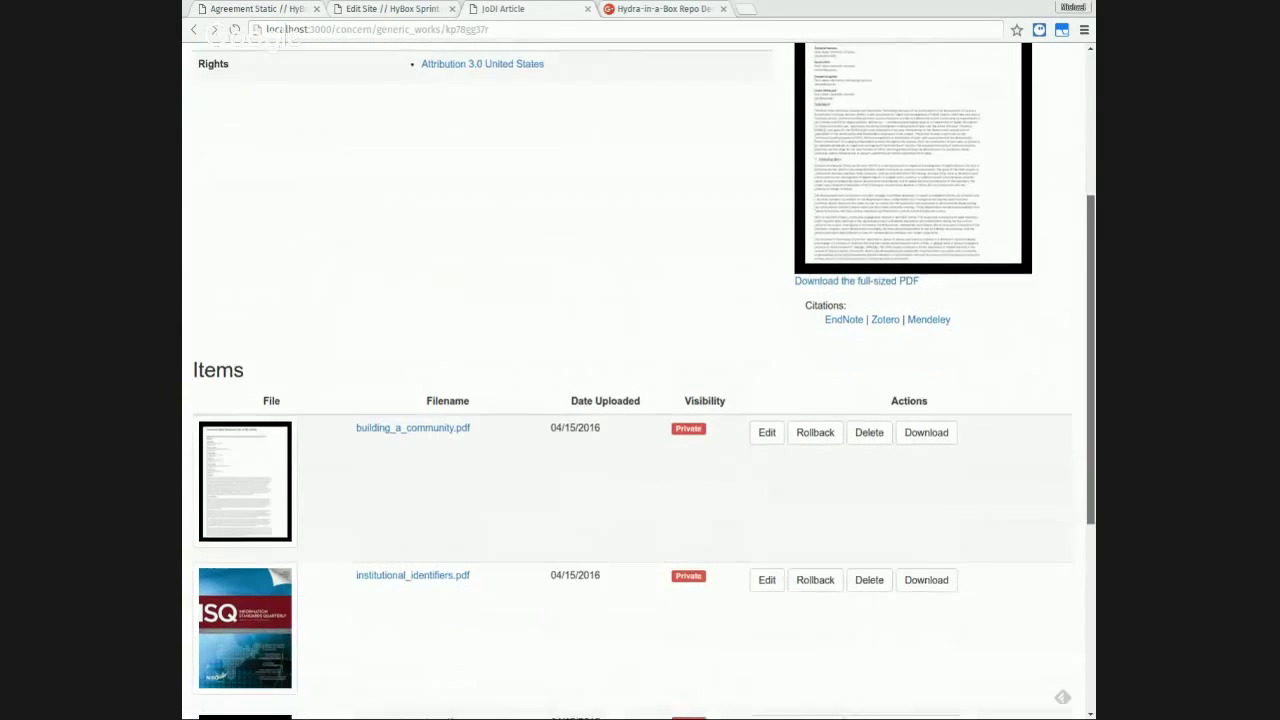
pyautogui.scroll(-3, 1090, 340)
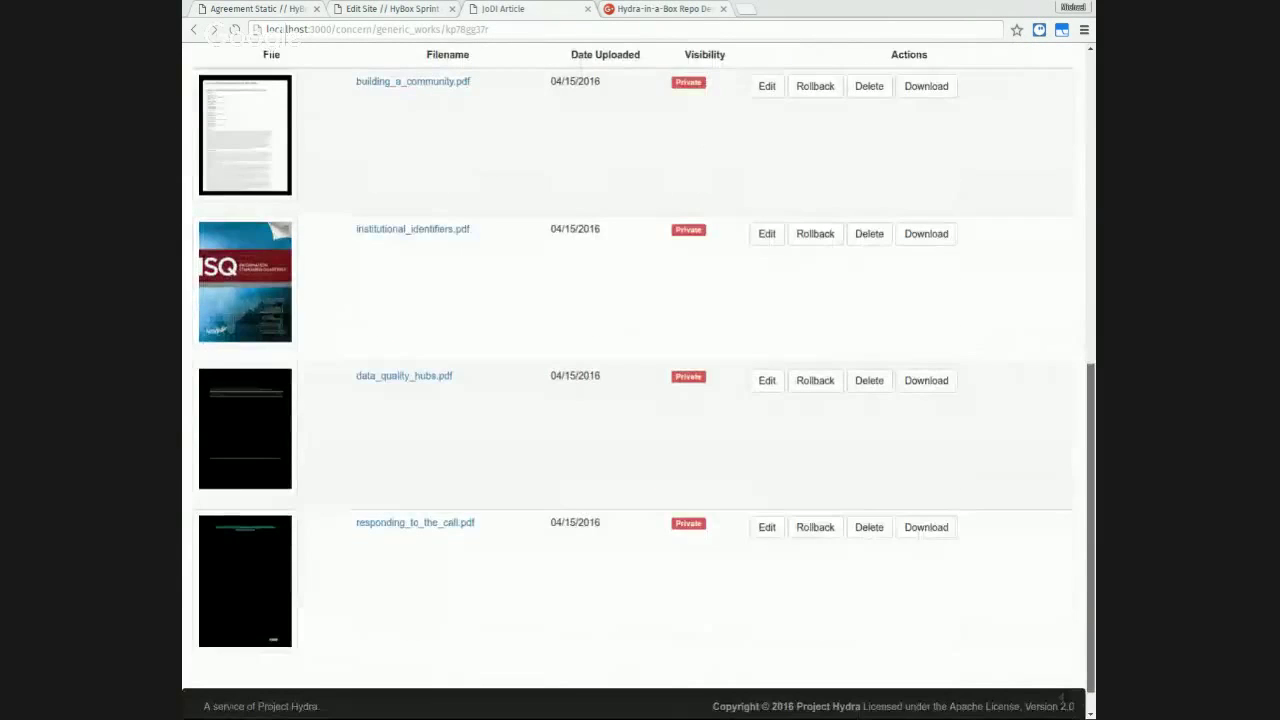